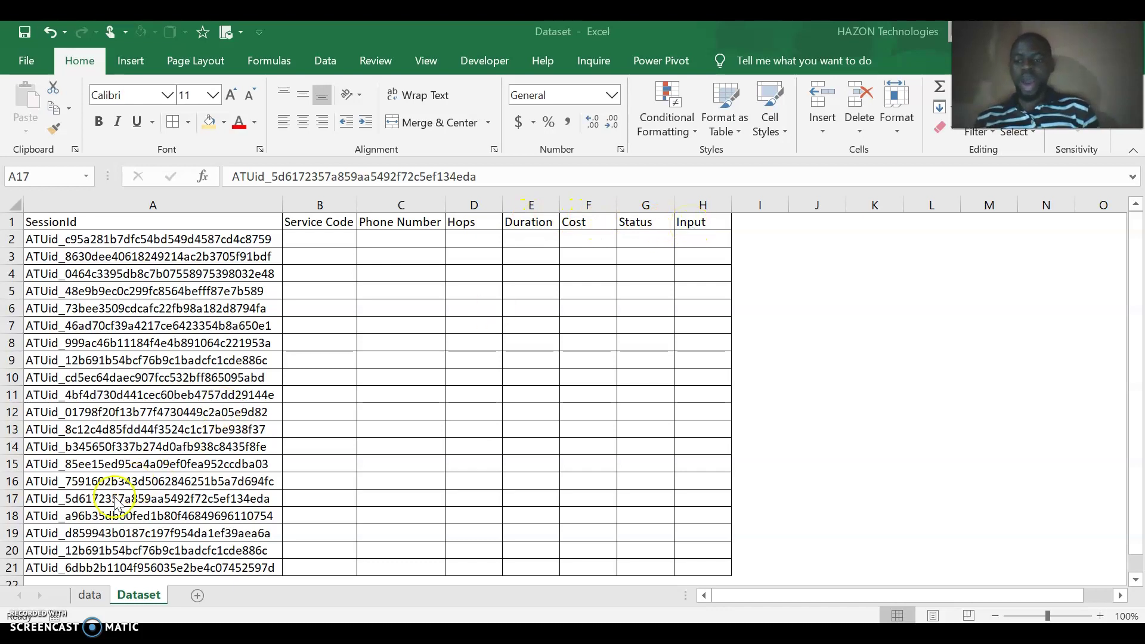
Compare the SessionId list on the Dataset sheet with the full session records on the data sheet.
left_click(86, 594)
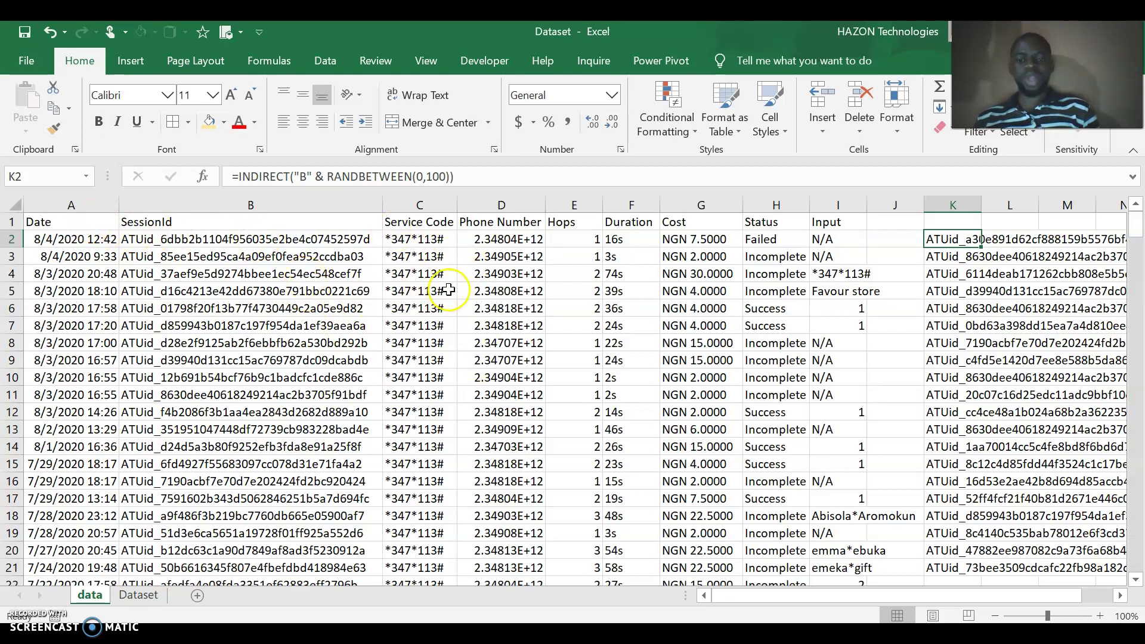
left_click(137, 595)
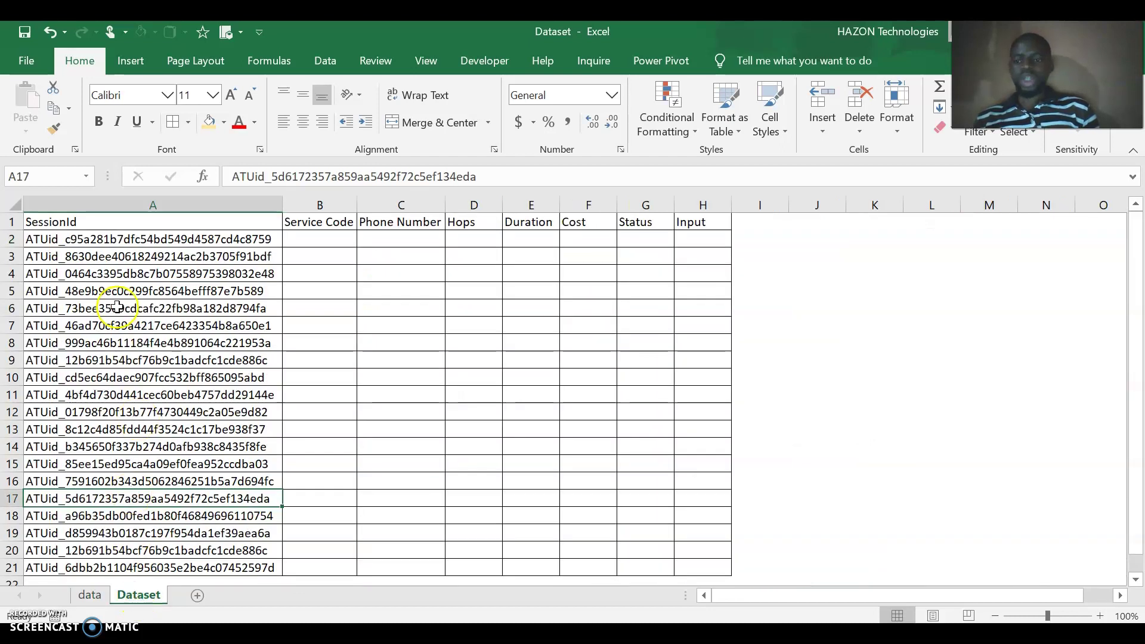
left_click(96, 592)
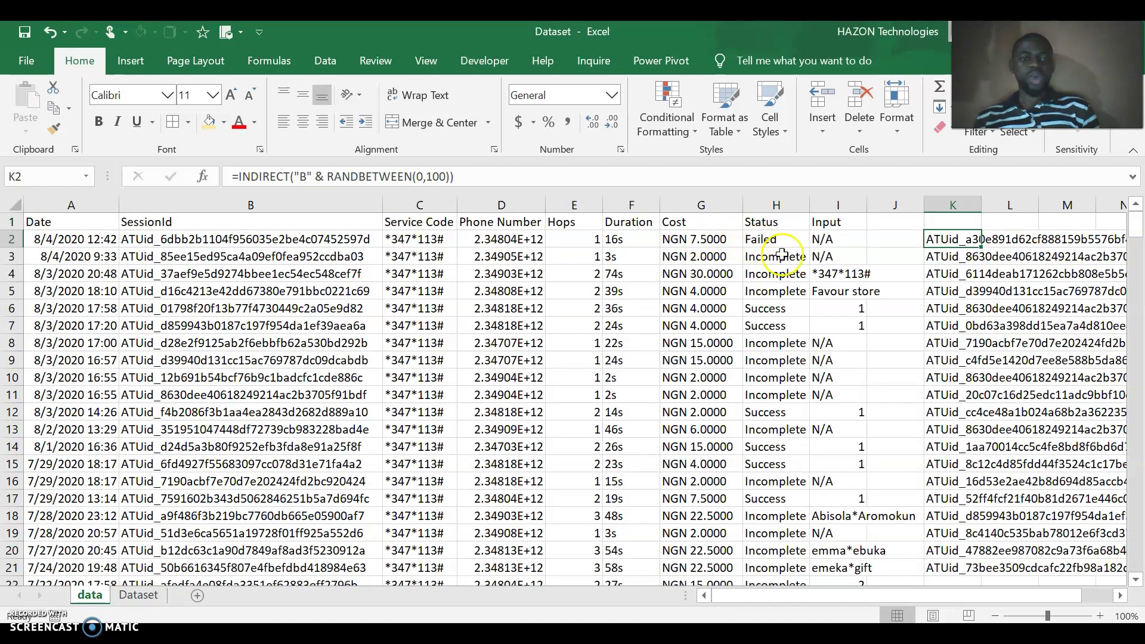
left_click(134, 595)
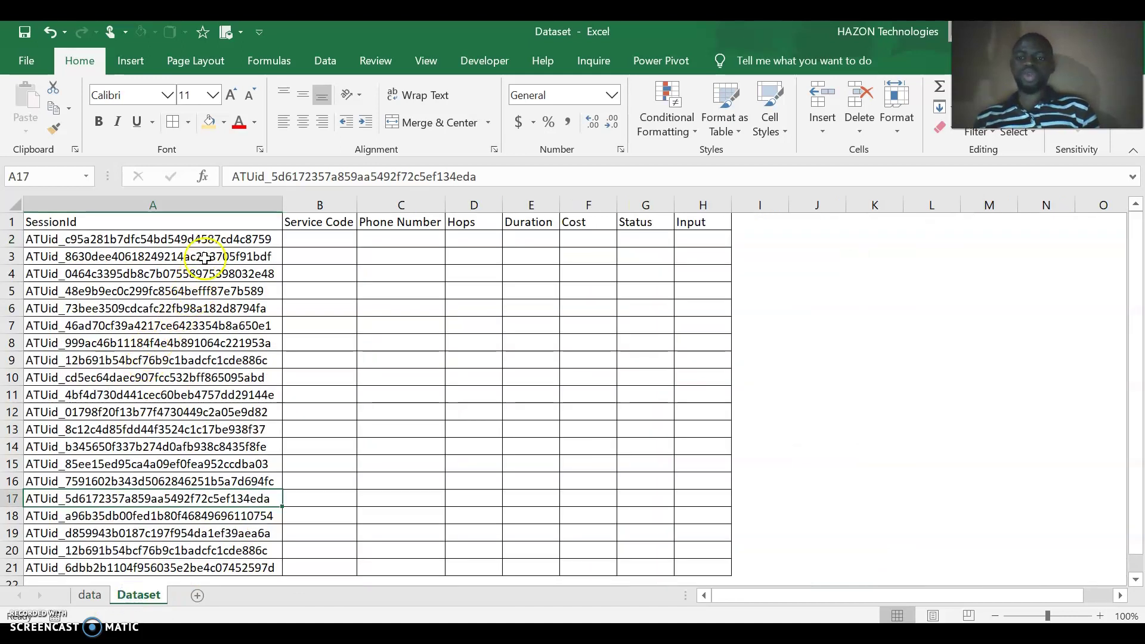
left_click(90, 595)
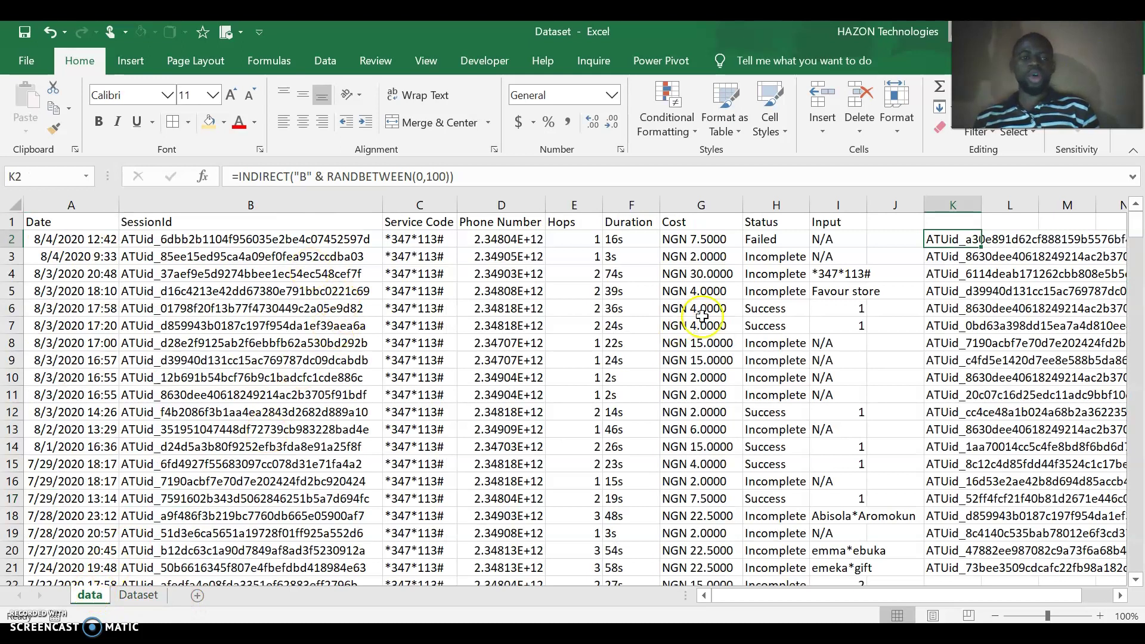
left_click(138, 595)
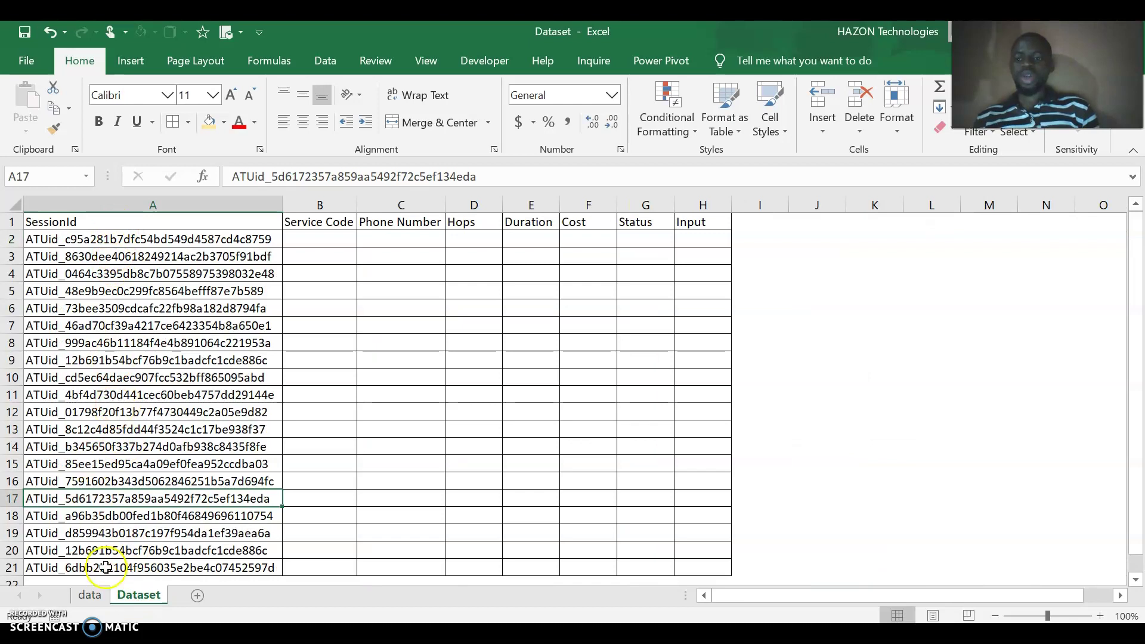
left_click(93, 597)
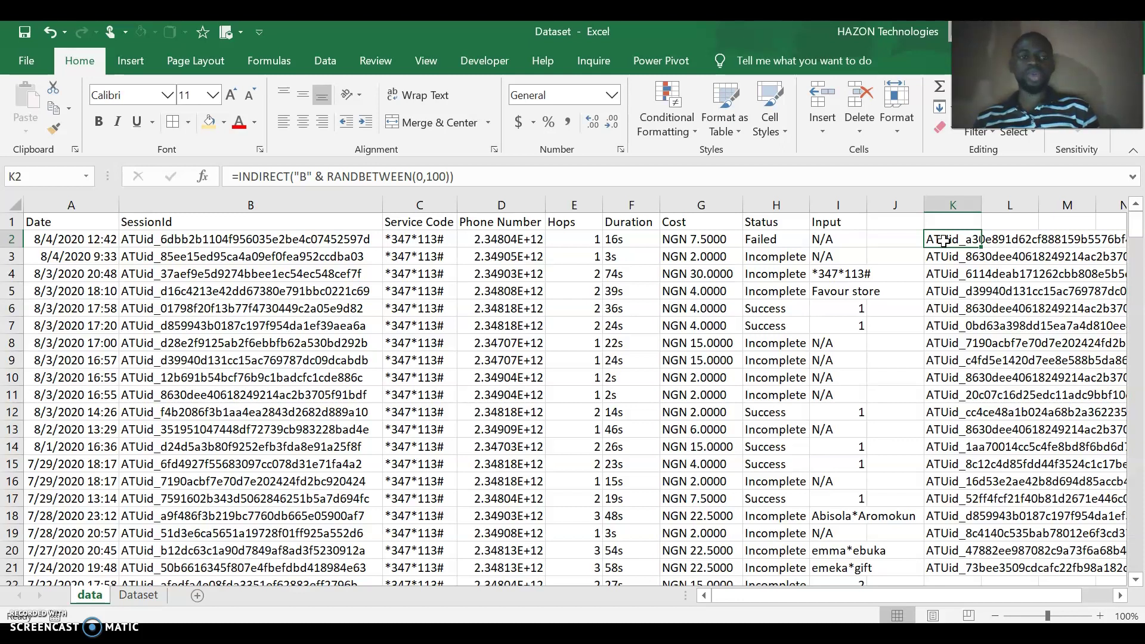
left_click(138, 594)
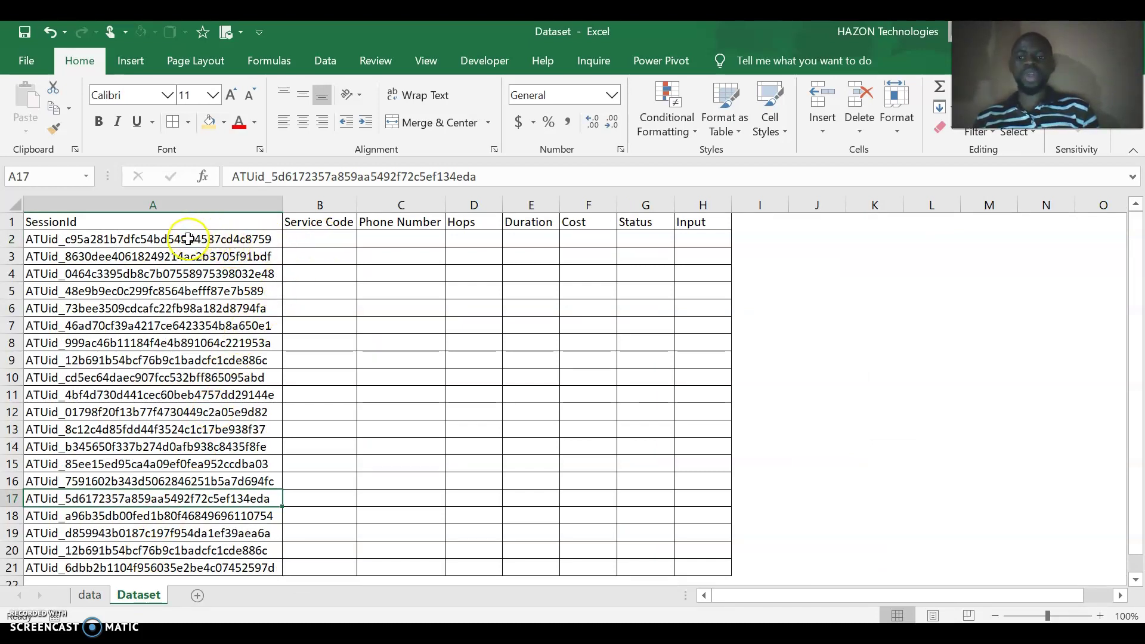
left_click(90, 595)
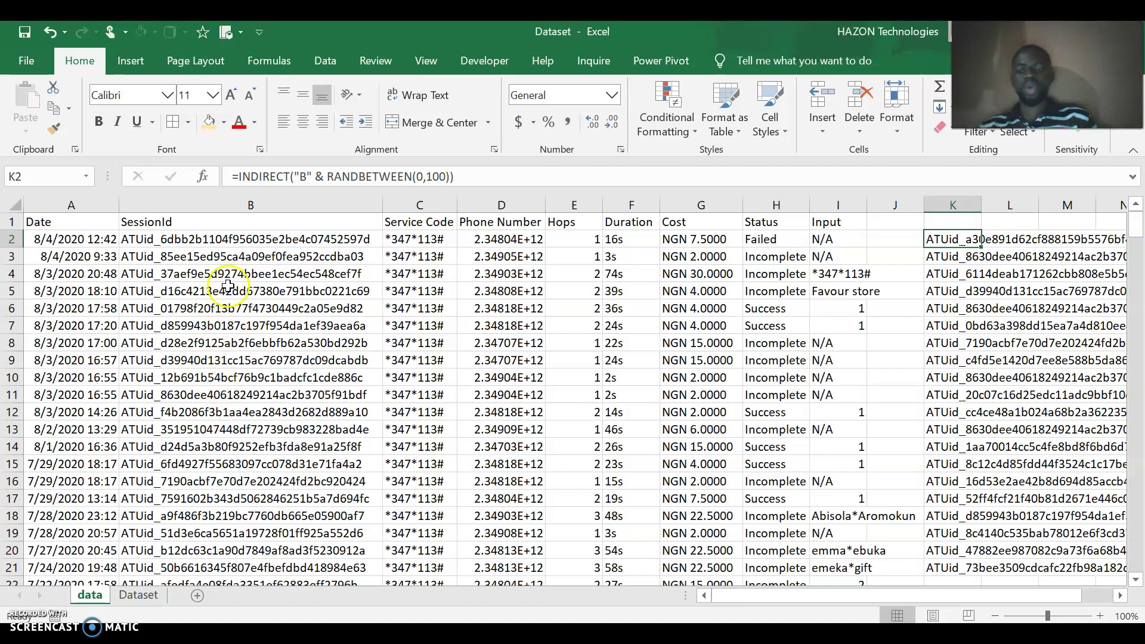
left_click(141, 598)
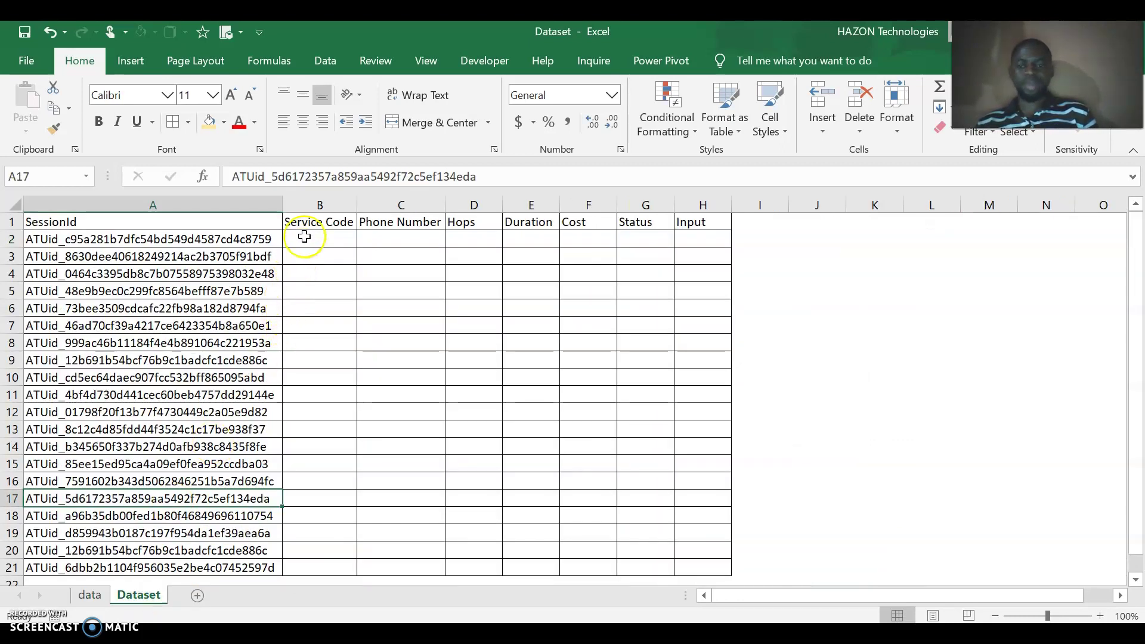
Review the empty Service Code, Phone Number, Hops, Duration, Cost, Status and Input columns on the Dataset sheet.
left_click(316, 207)
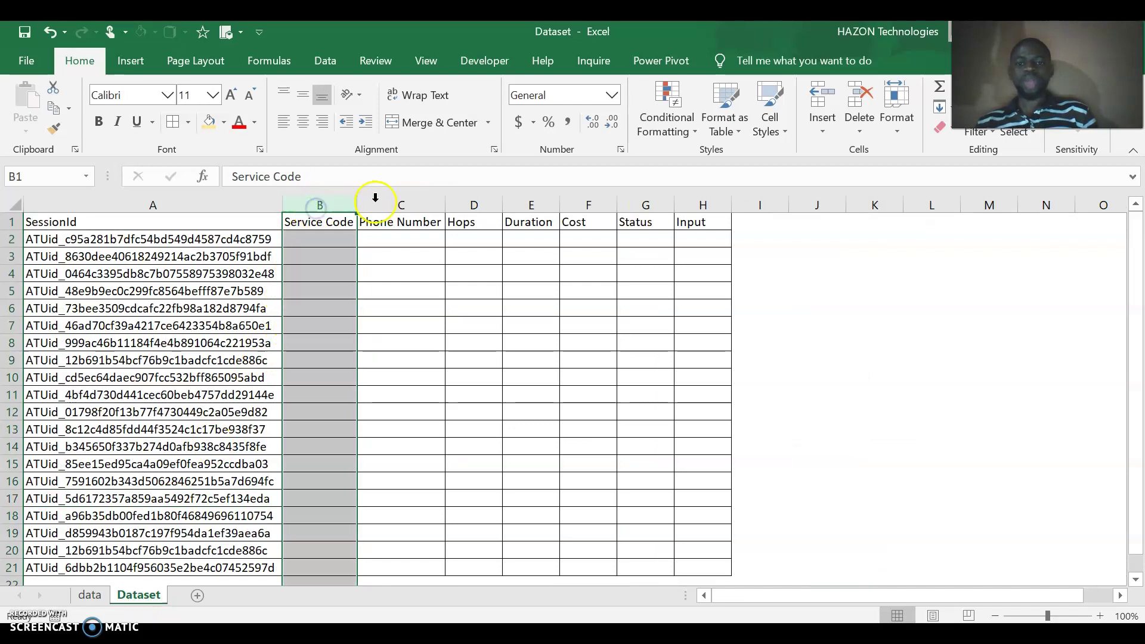
left_click(397, 205)
left_click(490, 204)
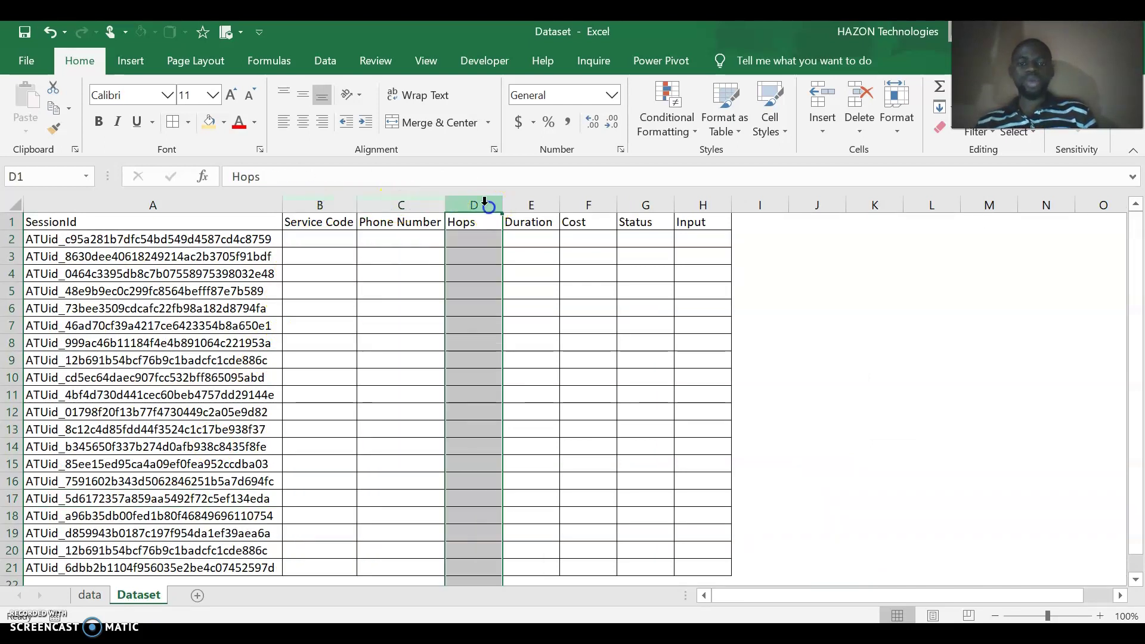
left_click(531, 205)
left_click(589, 204)
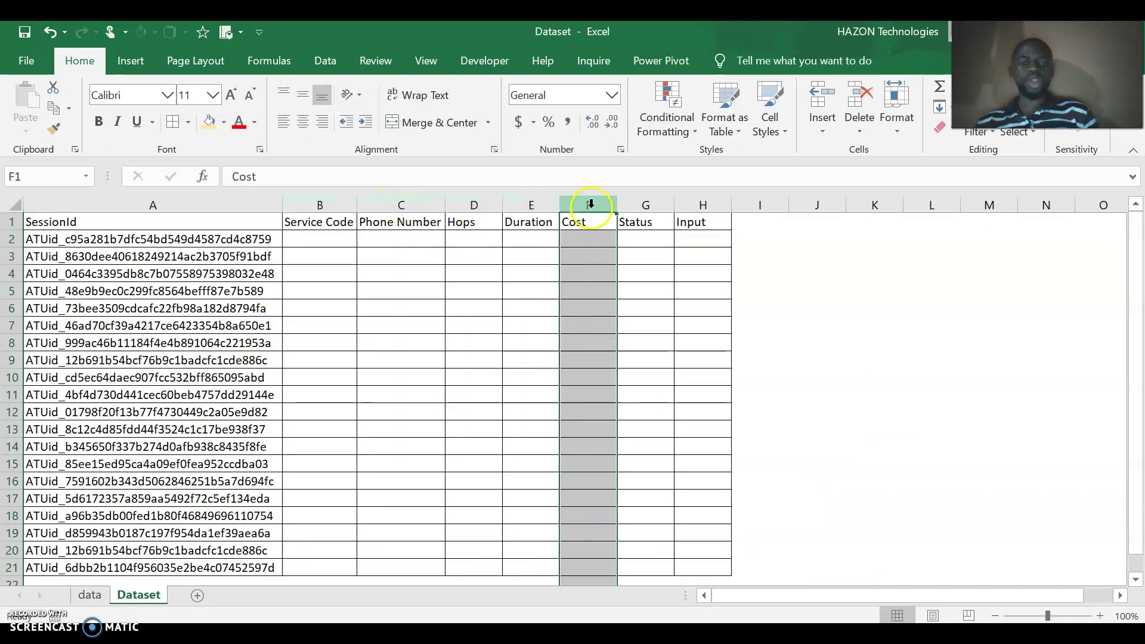
left_click(642, 204)
left_click(701, 205)
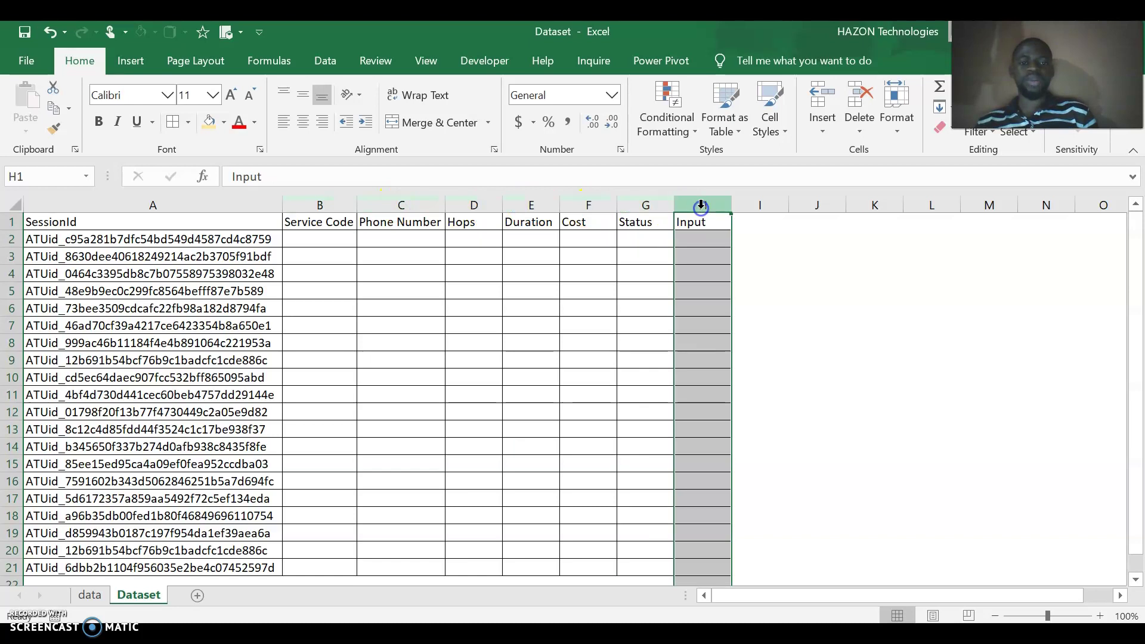
left_click(317, 241)
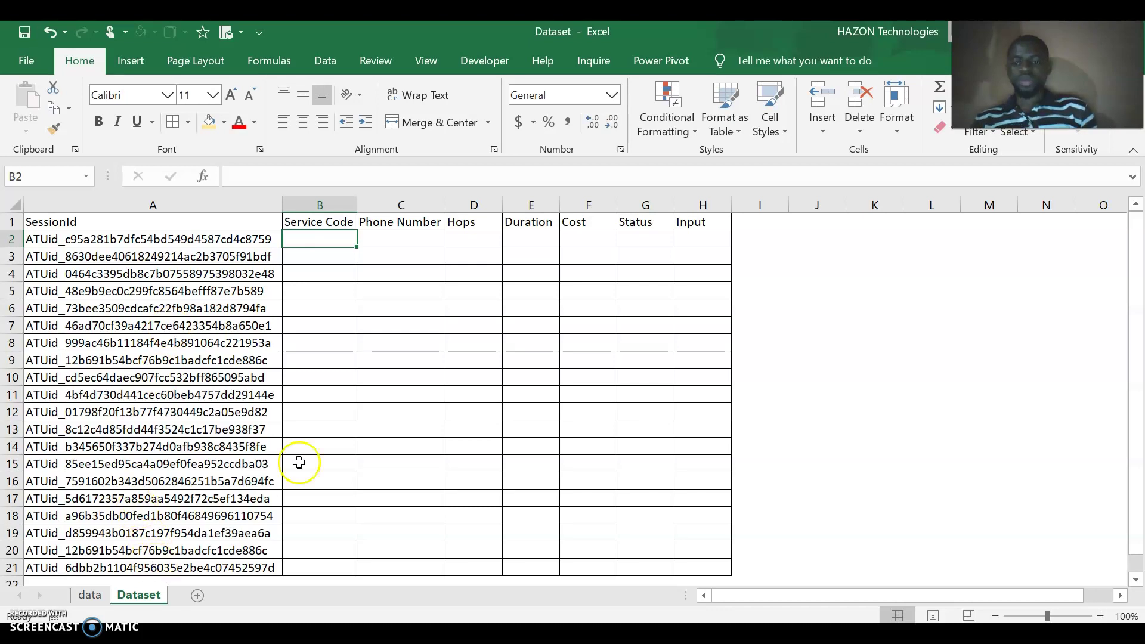
Examine the records on the data sheet from the SessionId column through the Input column, then return to Dataset.
left_click(87, 595)
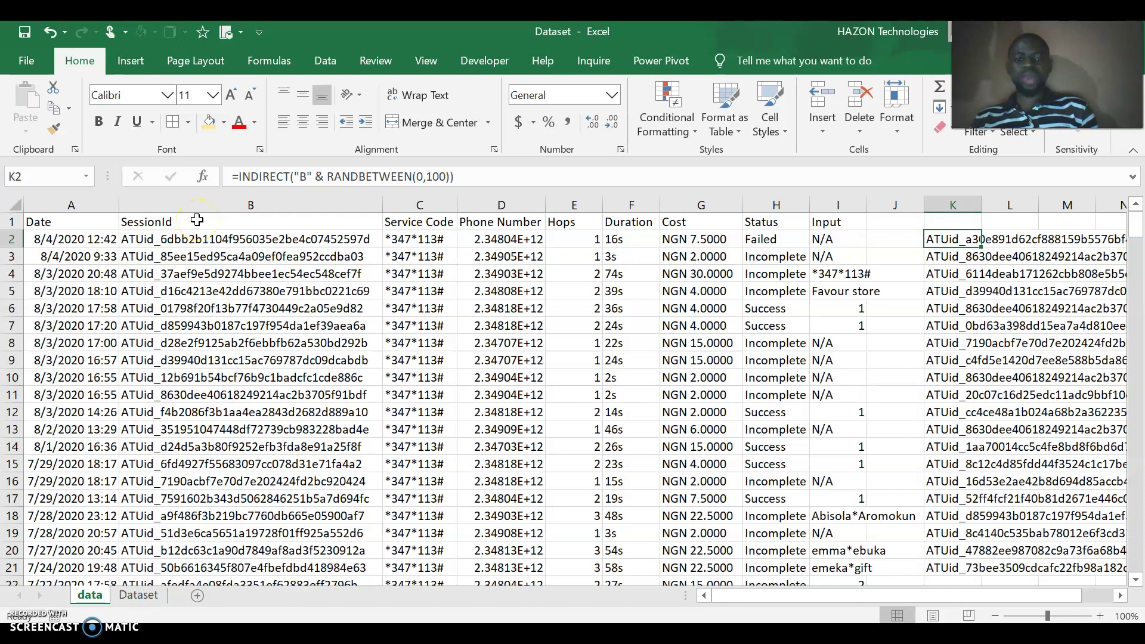
mouse_move(196, 221)
left_mouse_down()
mouse_move(603, 225)
mouse_move(746, 235)
mouse_move(826, 263)
mouse_move(846, 425)
mouse_move(850, 571)
mouse_move(835, 573)
mouse_move(863, 581)
mouse_move(866, 558)
mouse_move(865, 568)
left_mouse_up()
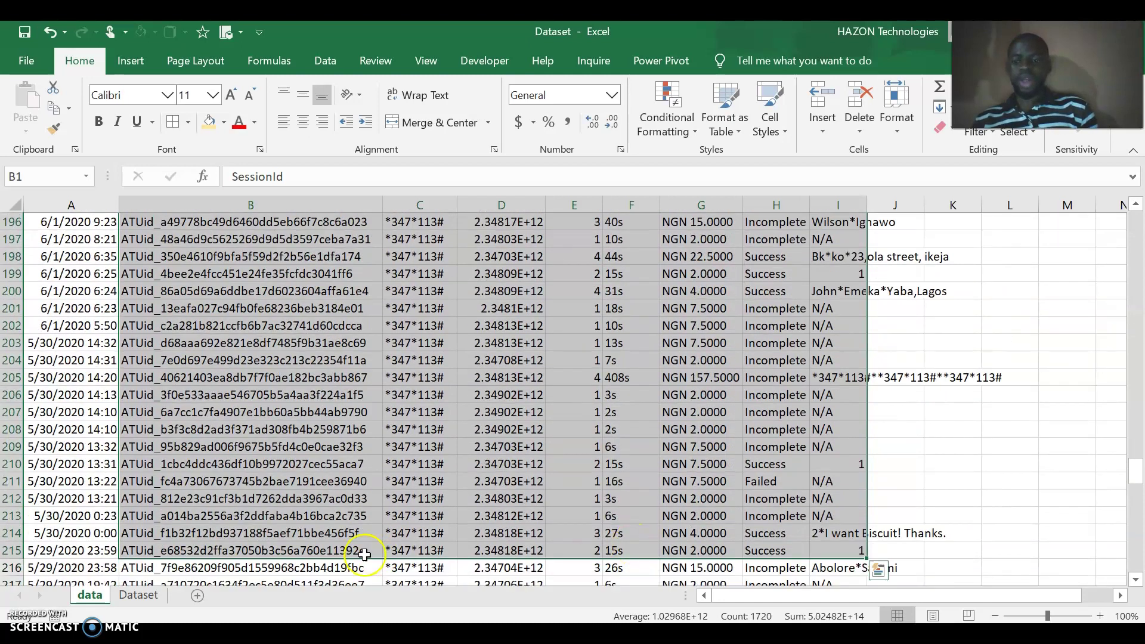
left_click(128, 597)
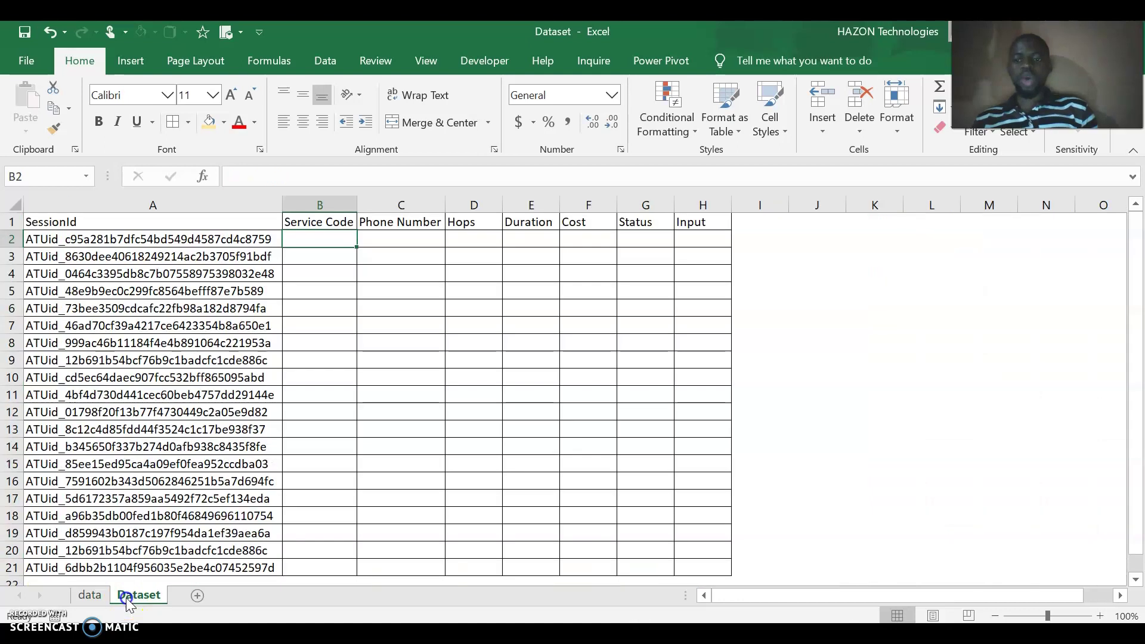
Begin a VLOOKUP formula in cell B2 of the Dataset sheet with A2 as the lookup value.
left_click(332, 242)
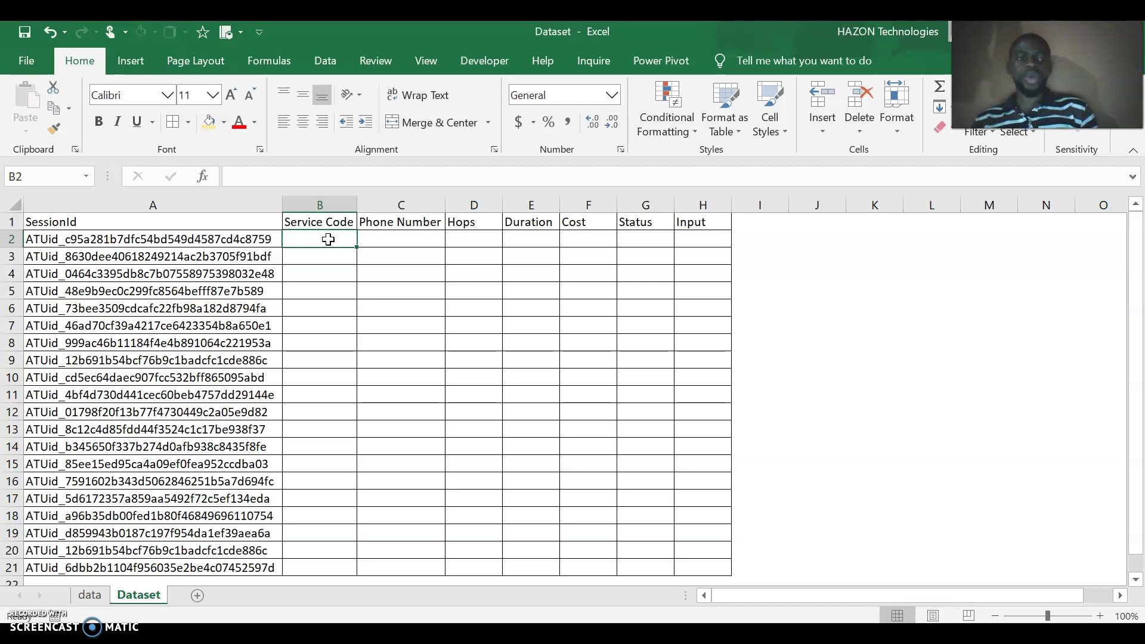
type("=")
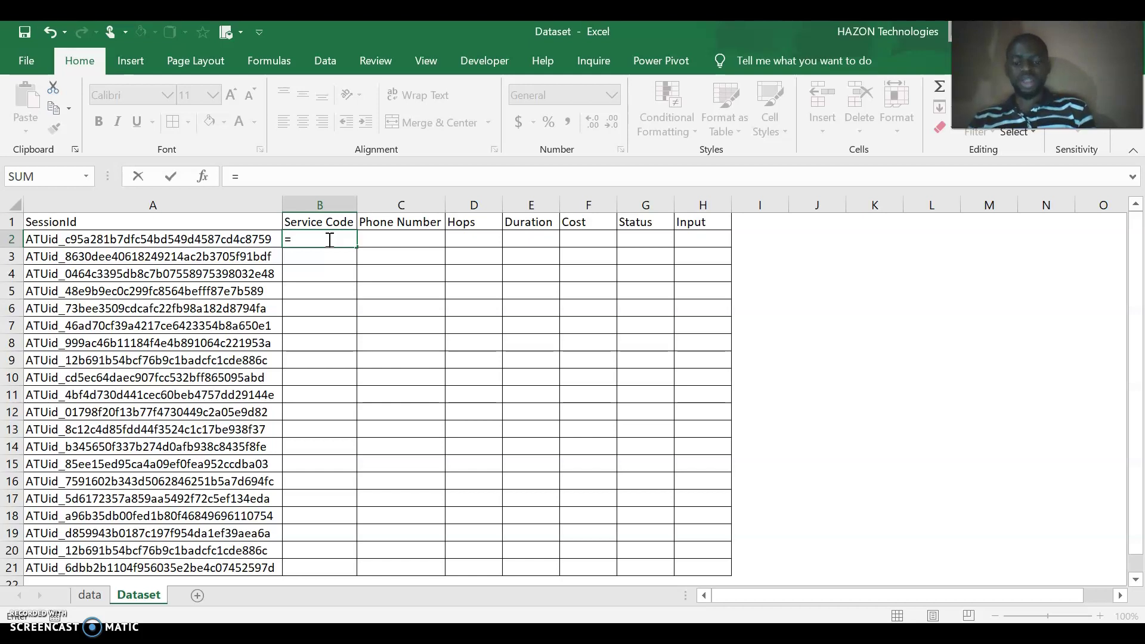
type("vlo")
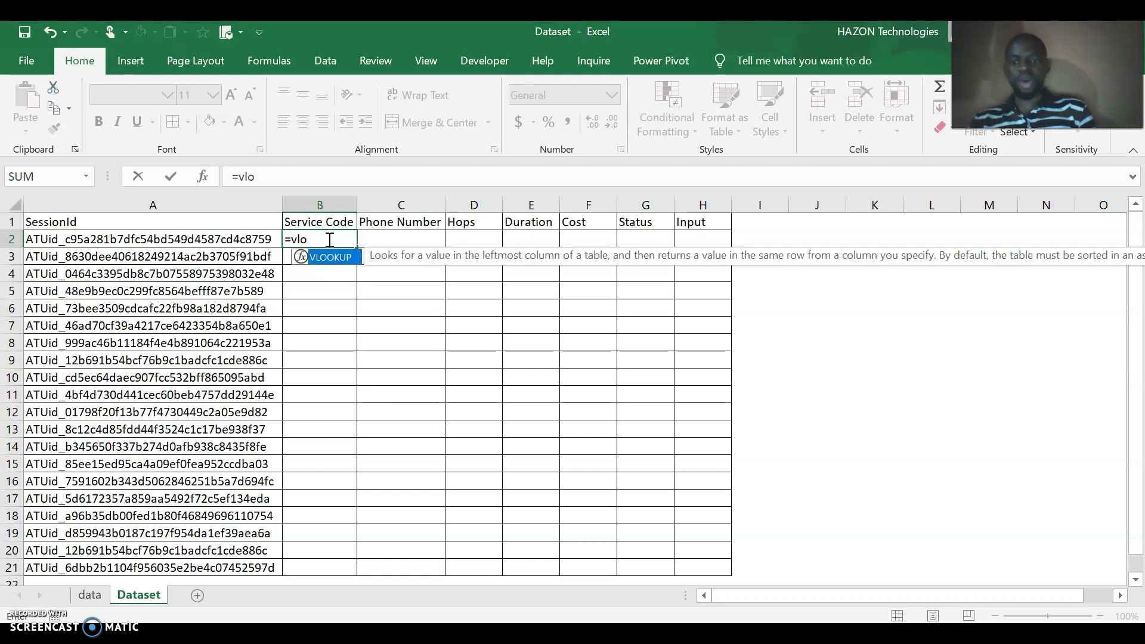
key("Tab")
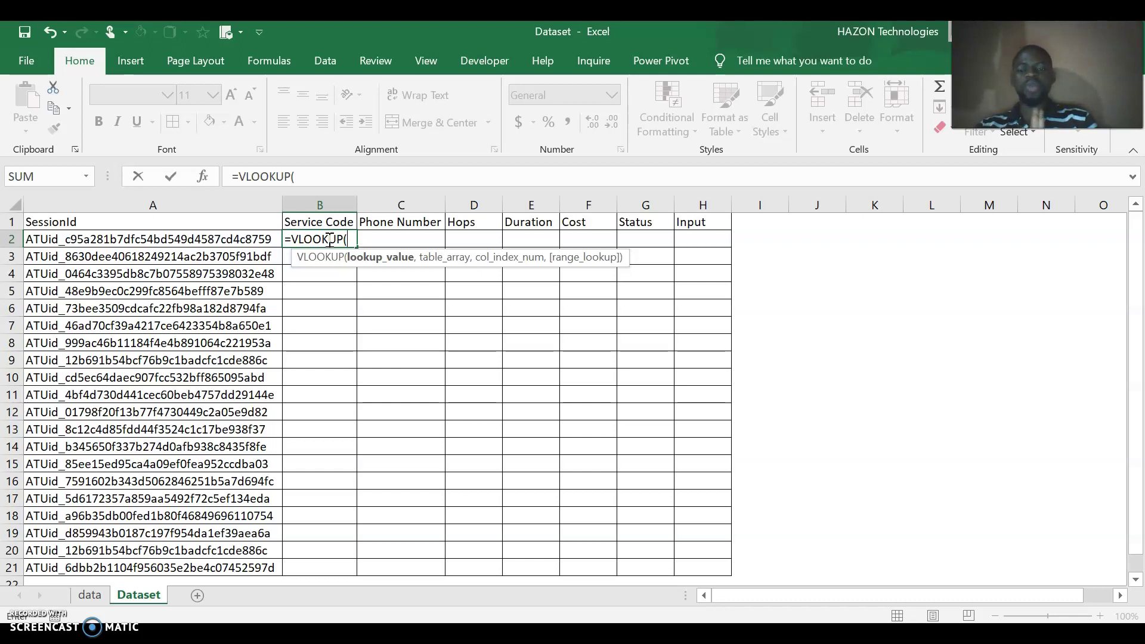
left_click(183, 239)
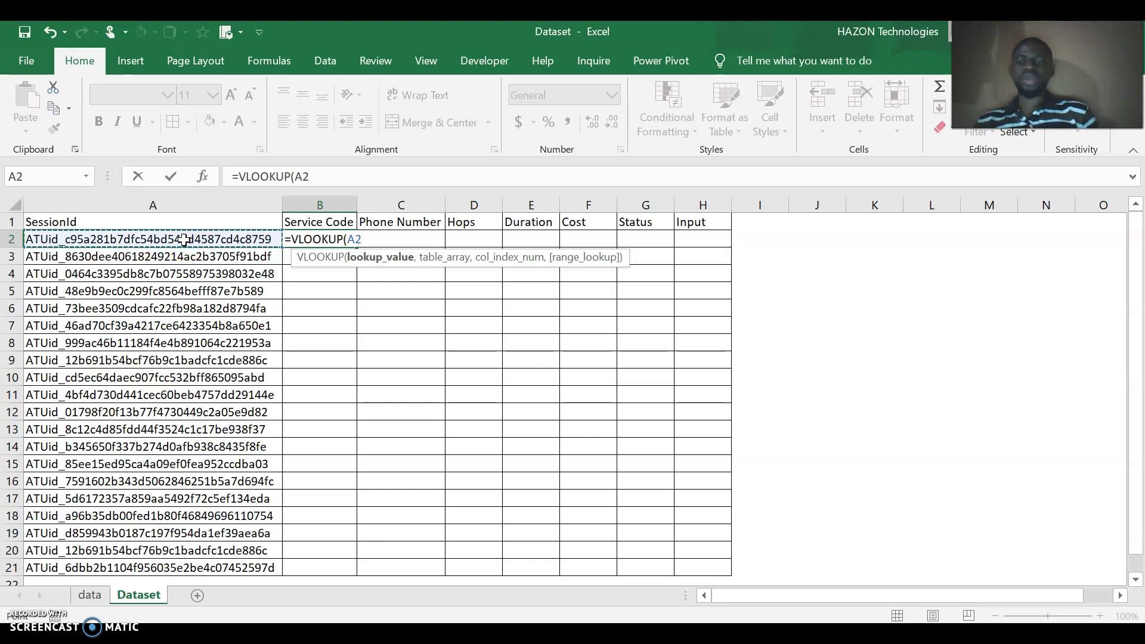
type(",")
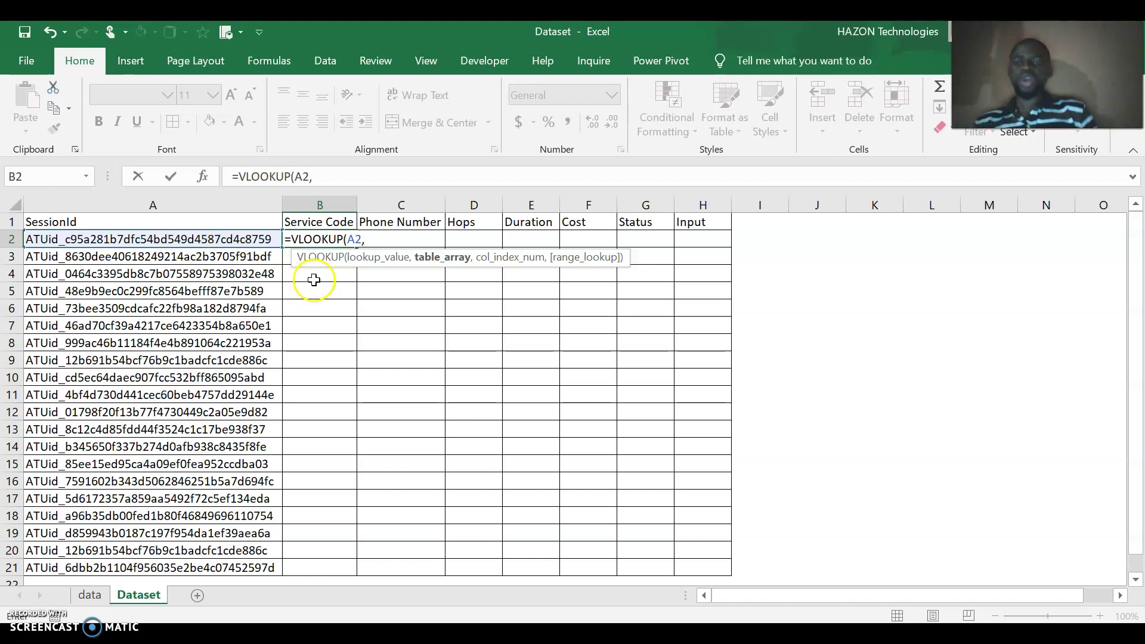
Set the VLOOKUP table array to data!B1:I285, covering SessionId through Input, and continue to the column index argument.
left_click(90, 595)
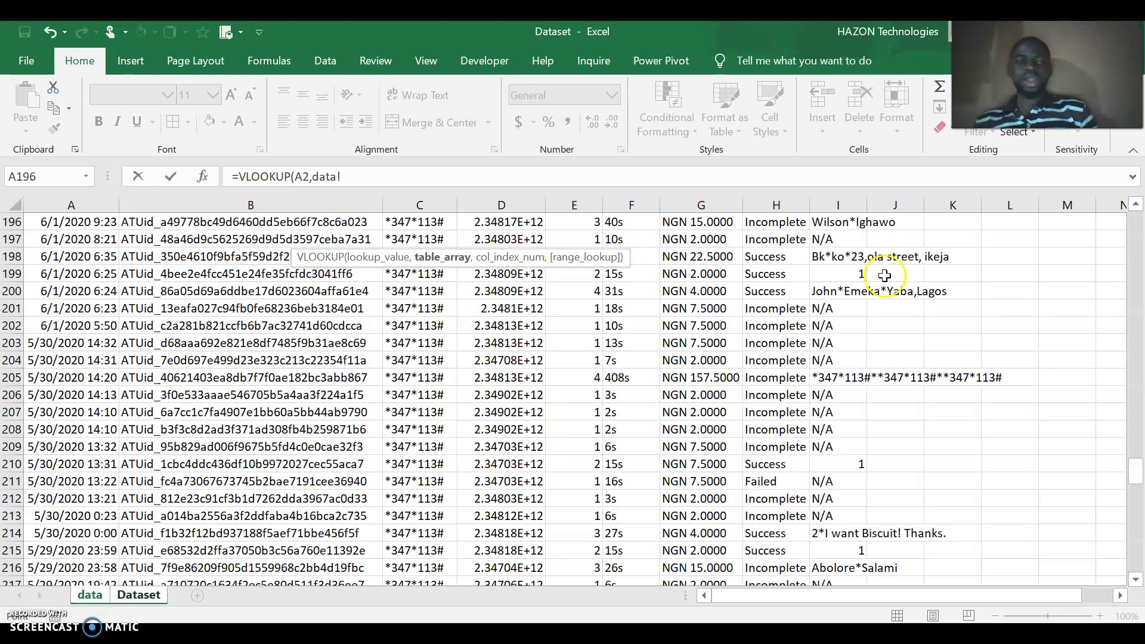
left_click_drag(1133, 459, 1133, 210)
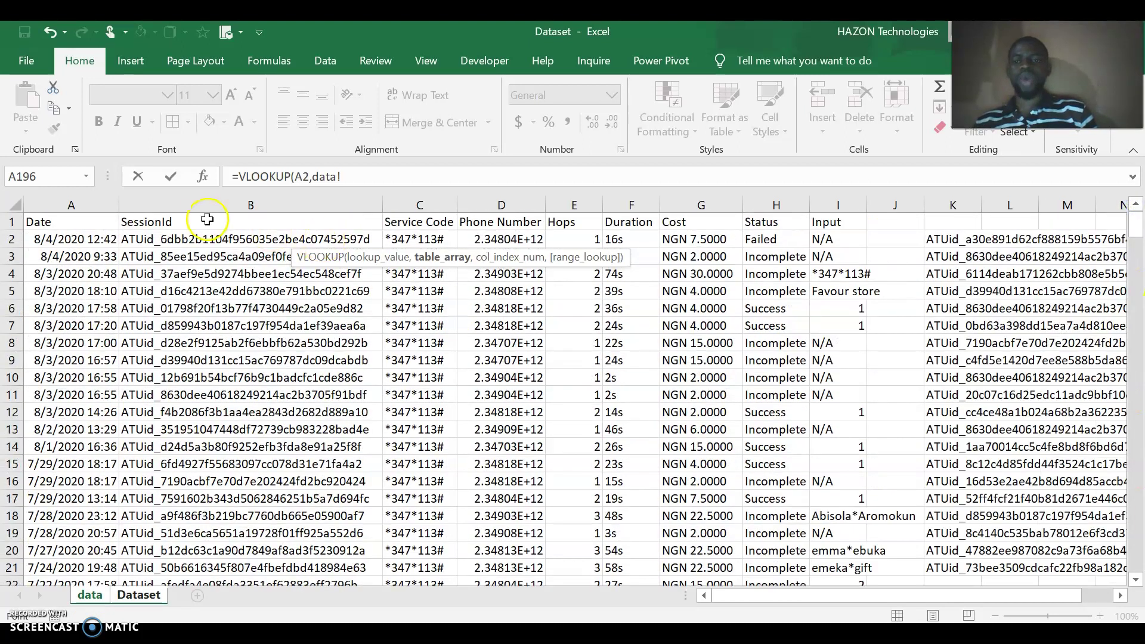
left_click(181, 221)
left_click_drag(181, 221, 828, 268)
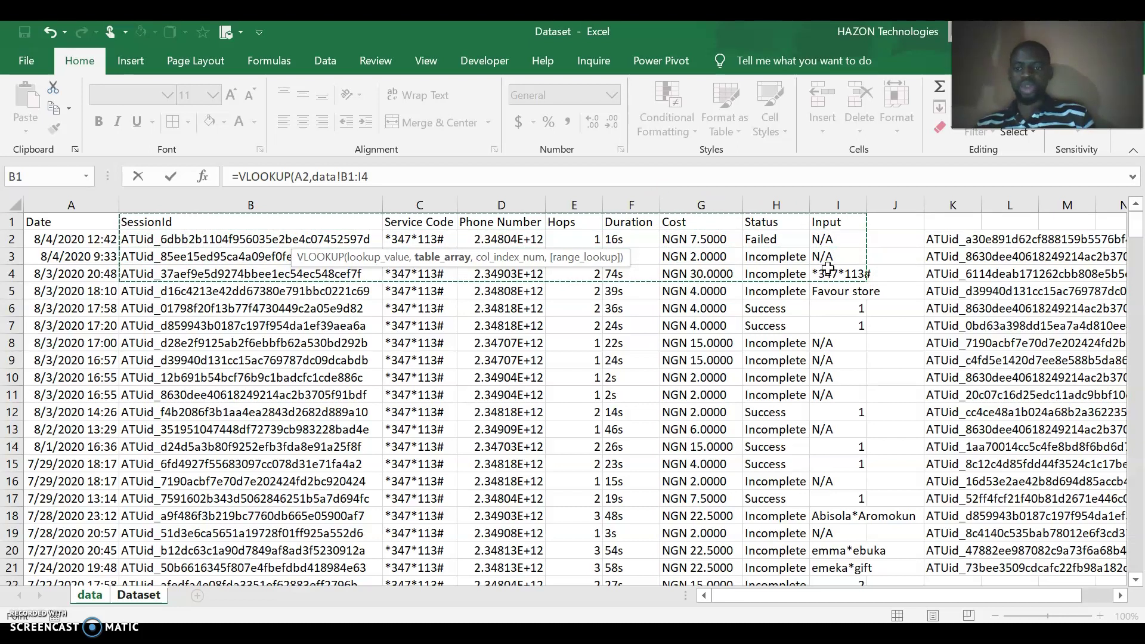
key("ctrl+shift+Down")
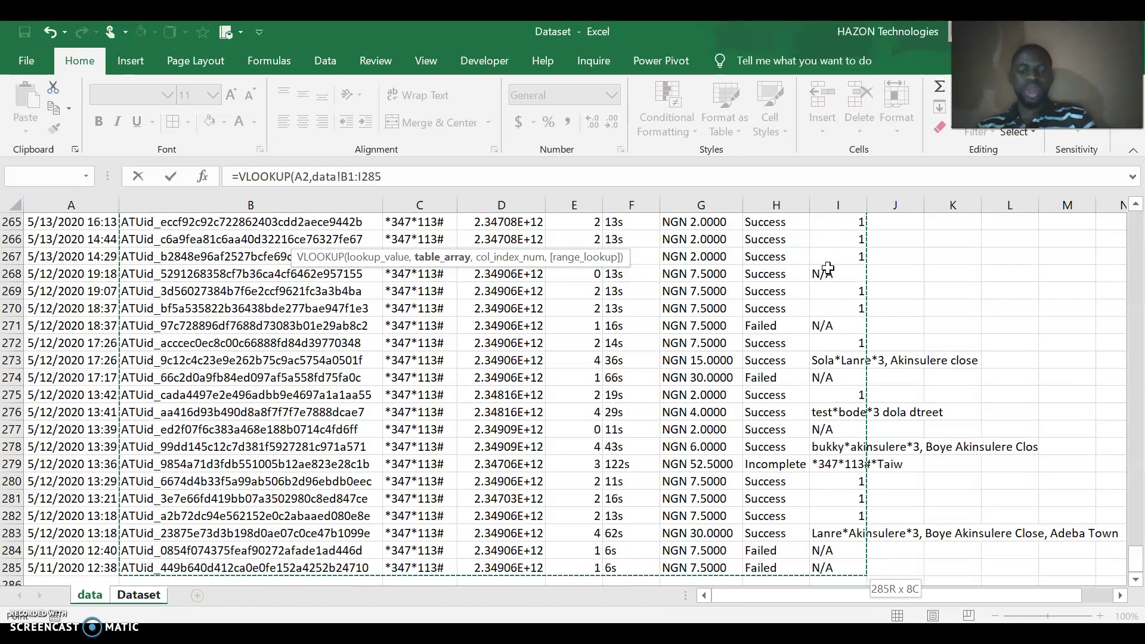
left_click(386, 176)
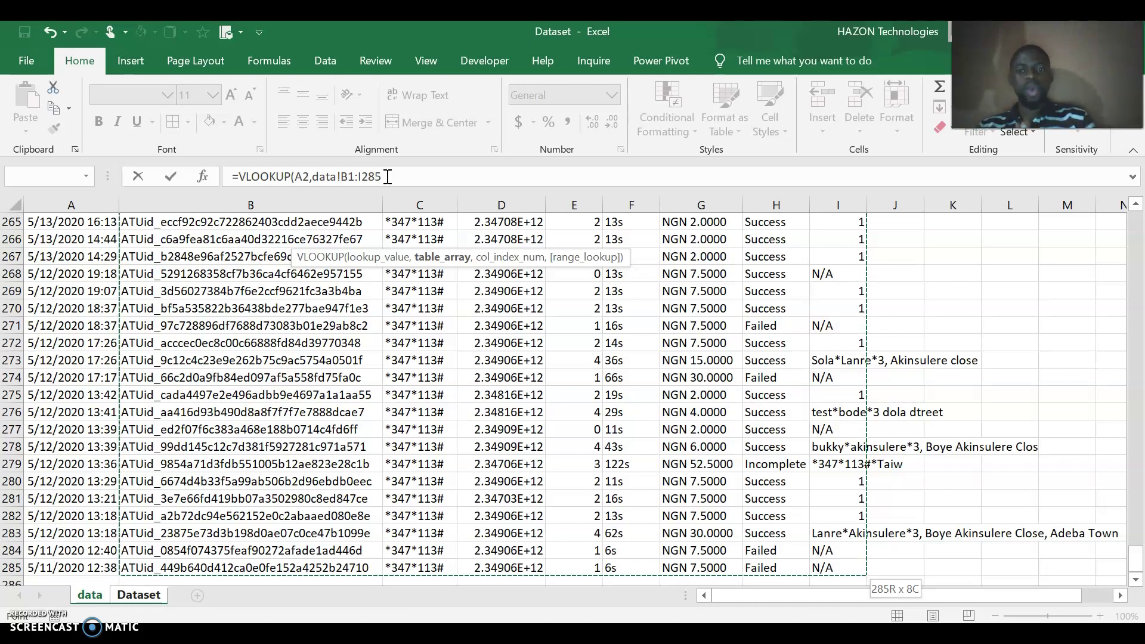
left_click(362, 177)
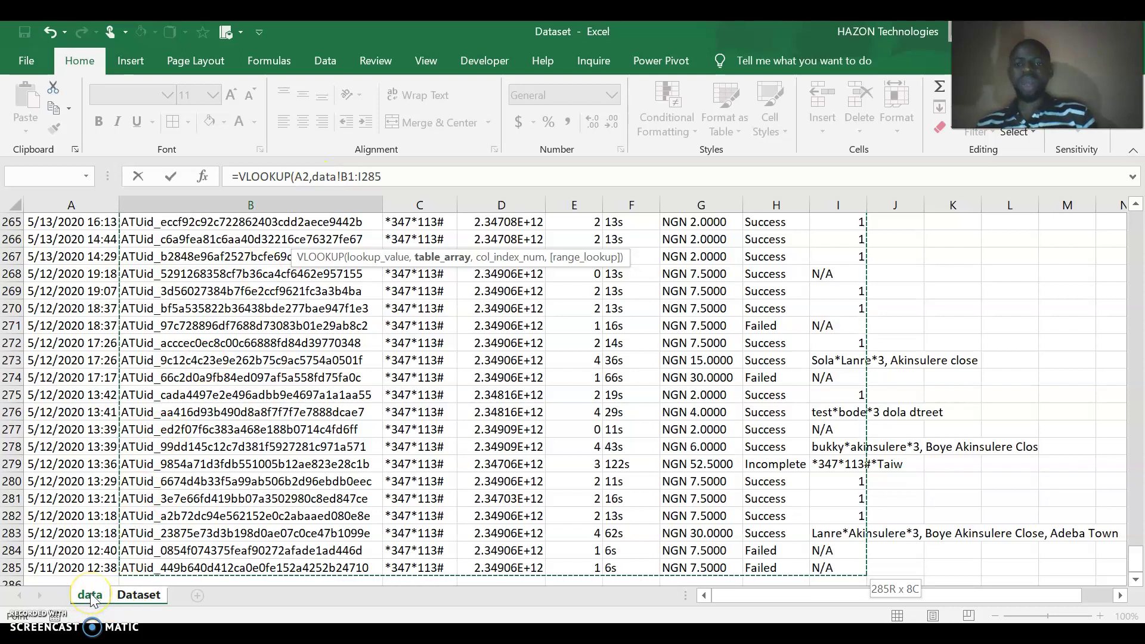
left_click(388, 177)
type(",")
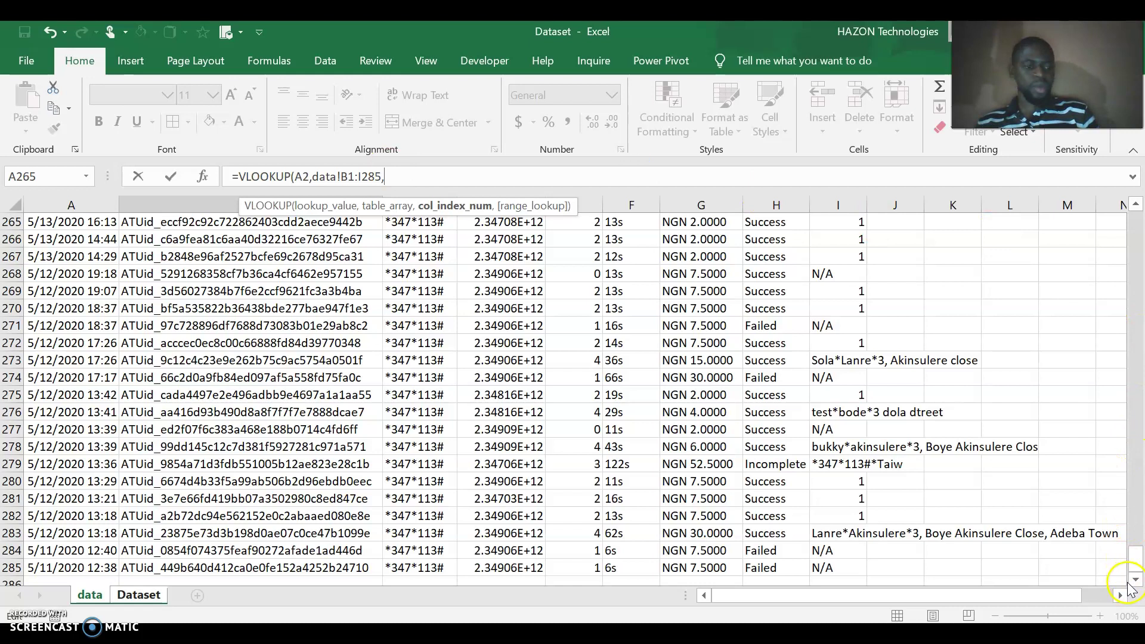
Examine the data sheet's columns from SessionId onward to work out the column index of Service Code.
left_click_drag(1137, 559, 1130, 205)
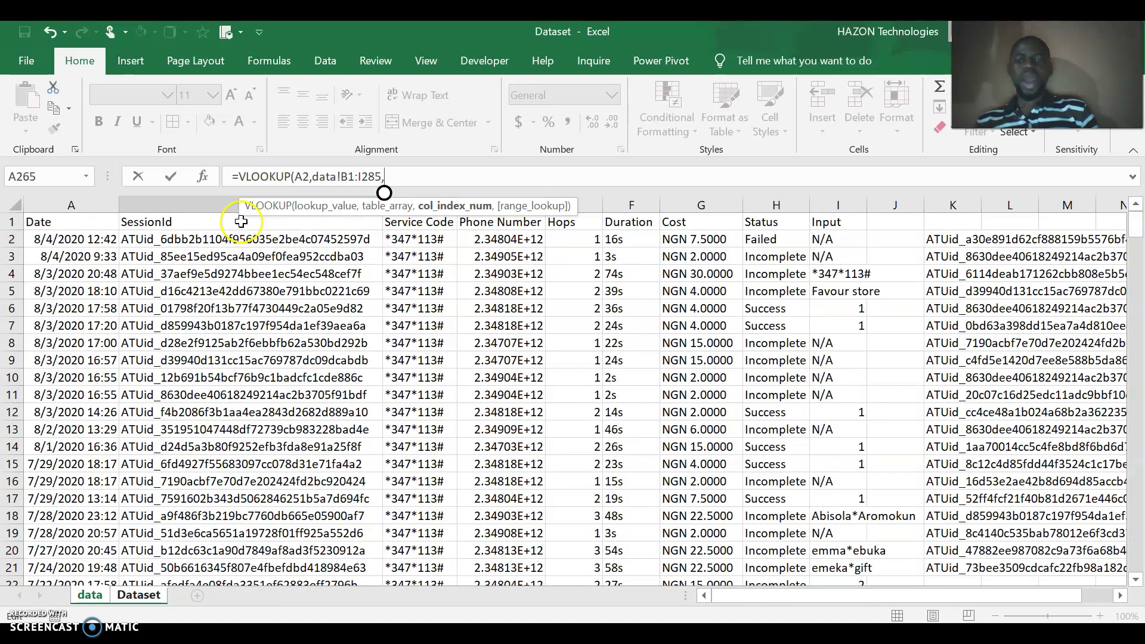
left_click(215, 201)
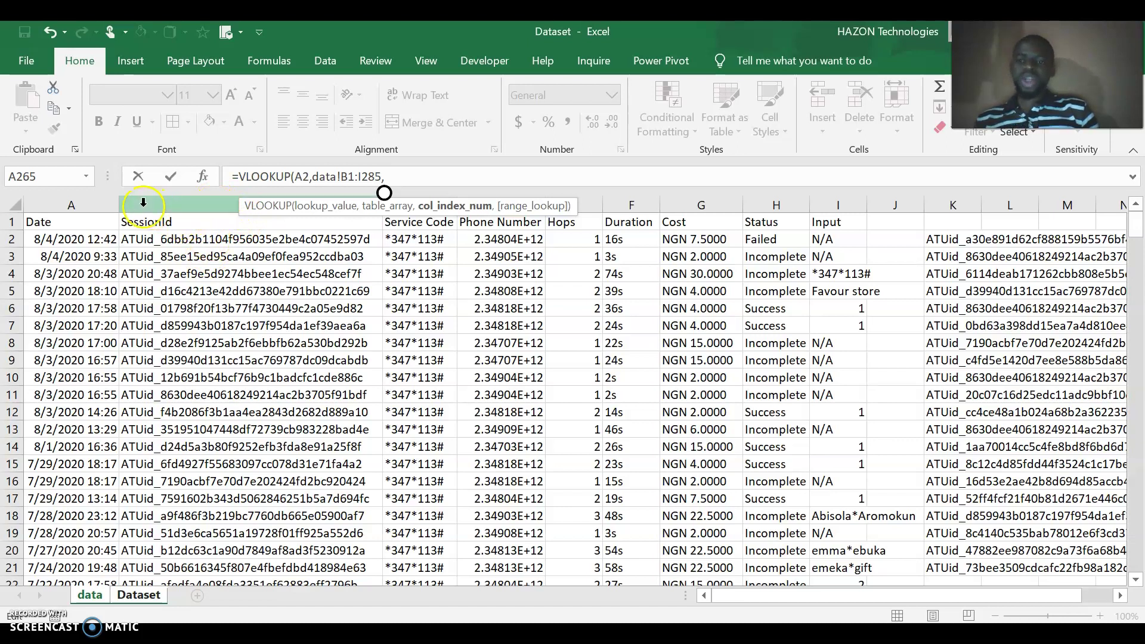
left_click(95, 205)
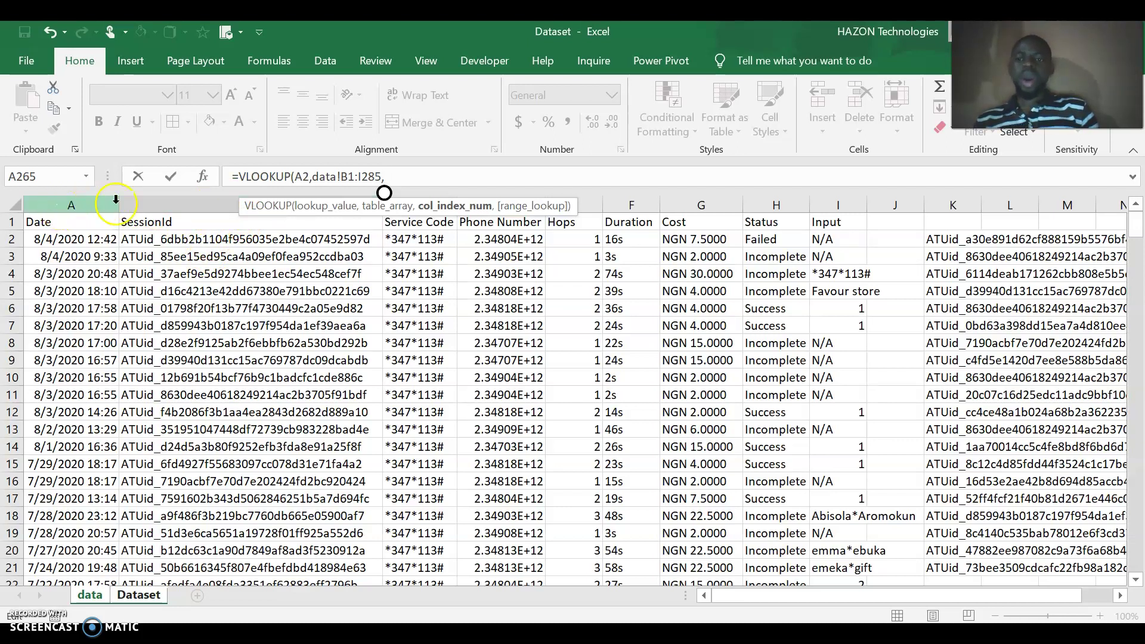
left_click(184, 202)
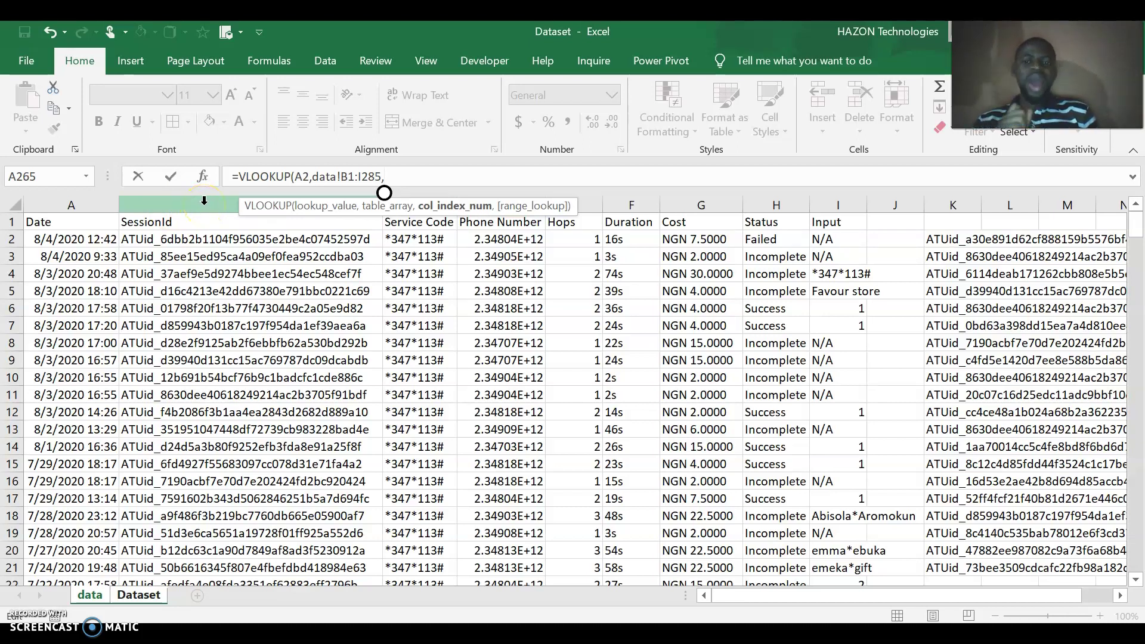
left_click(385, 176)
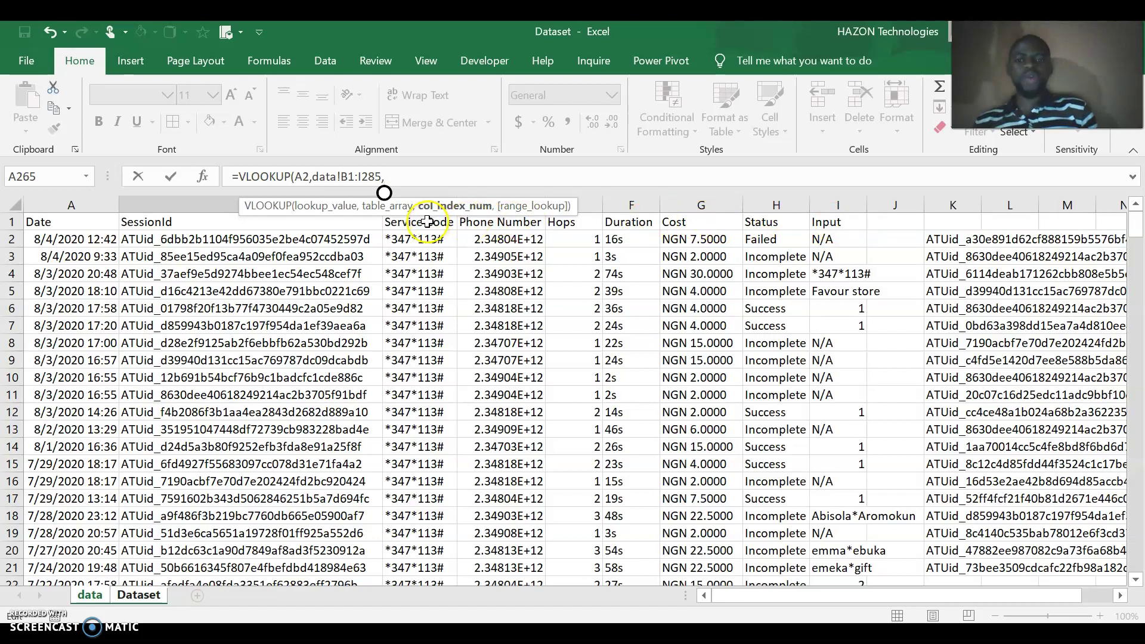
left_click(141, 595)
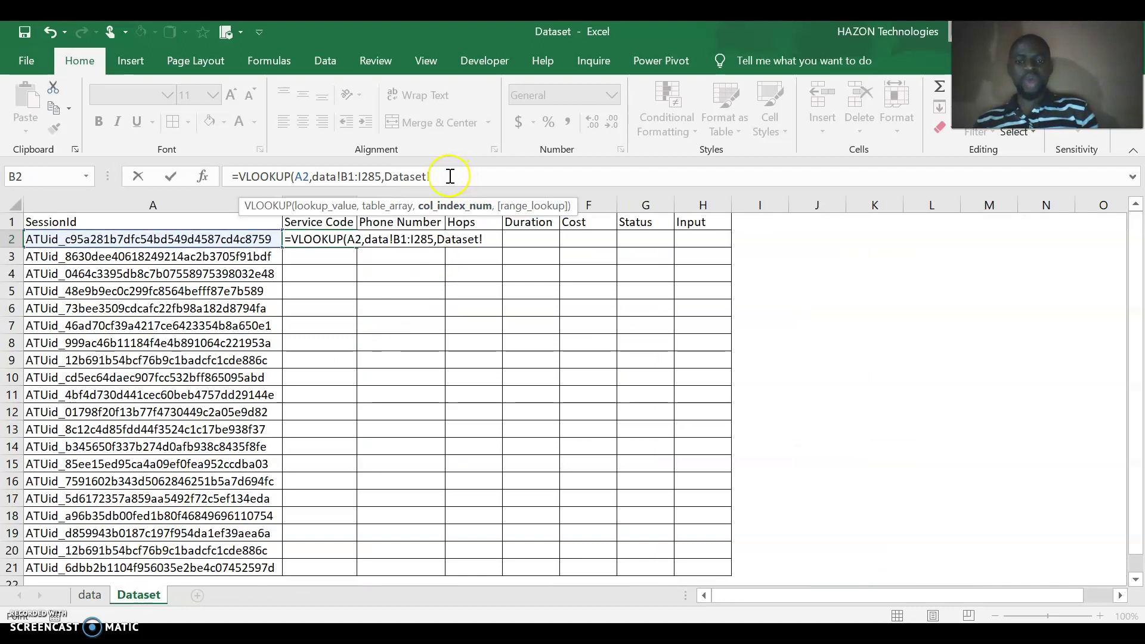
key("BackSpace")
key("BackSpace")
key("BackSpace")
key("BackSpace")
key("BackSpace")
key("BackSpace")
key("BackSpace")
key("BackSpace")
key("BackSpace")
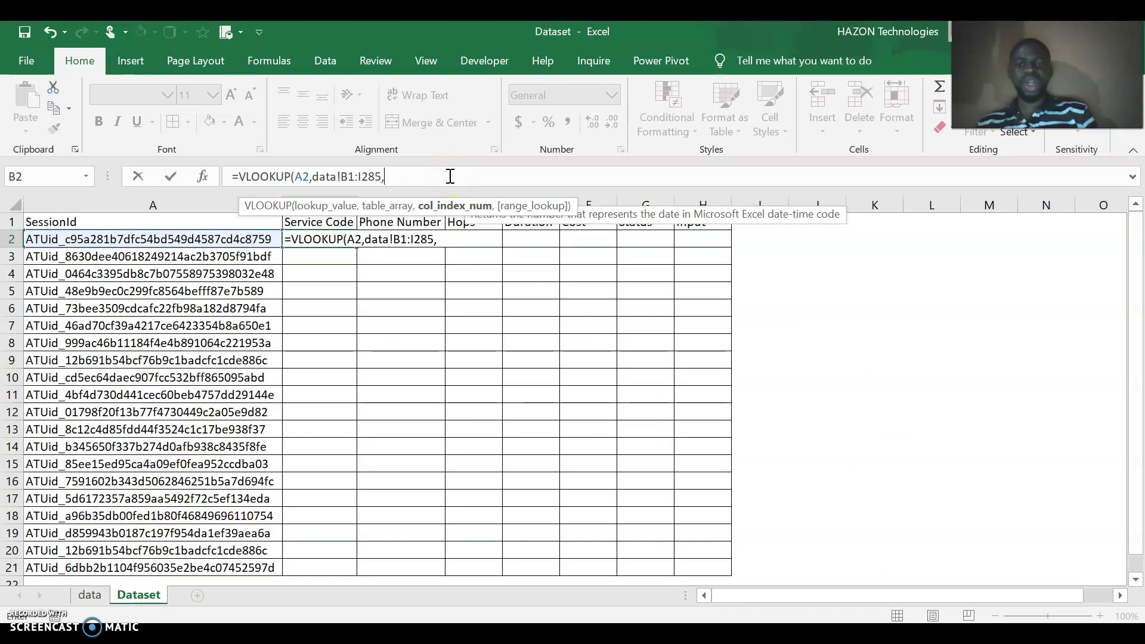
type(",")
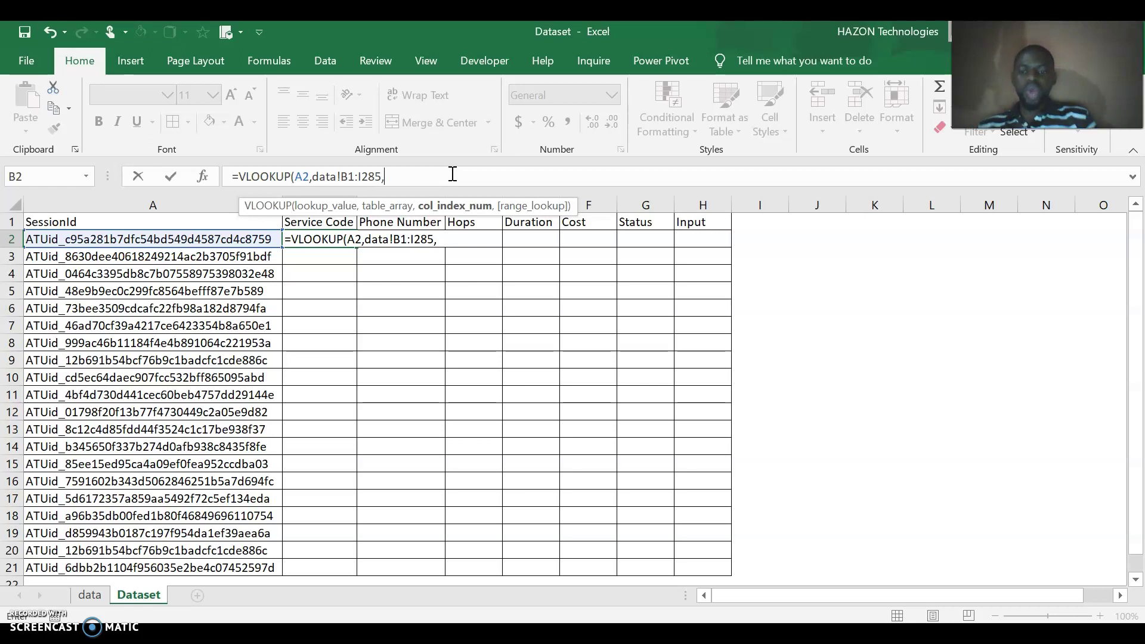
left_click(91, 595)
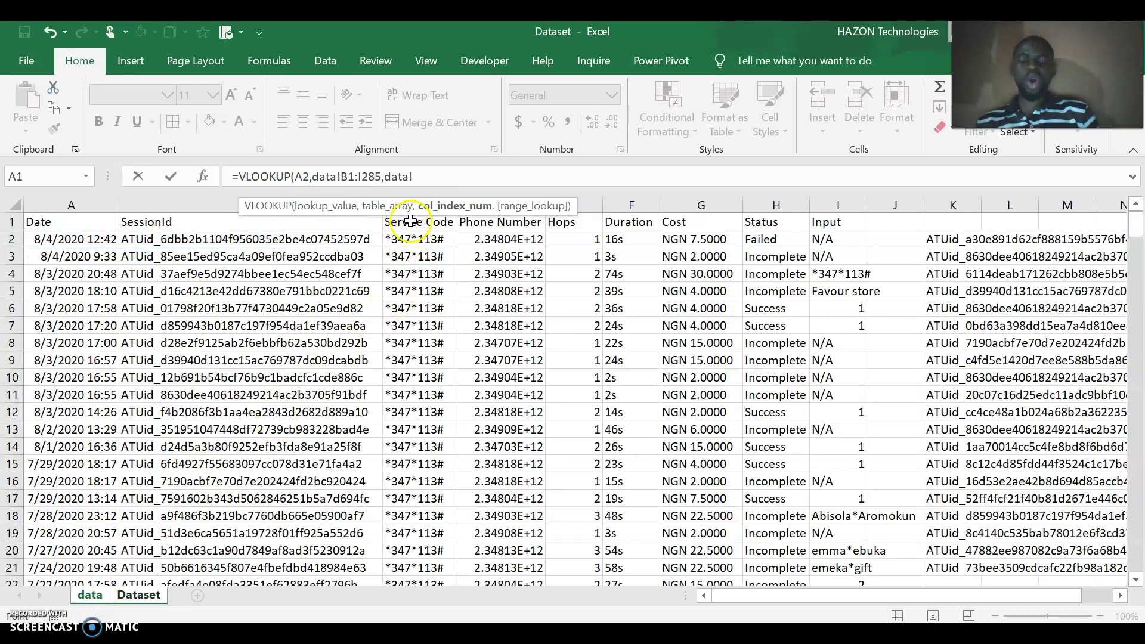
key("BackSpace")
key("BackSpace")
key("BackSpace")
key("BackSpace")
key("BackSpace")
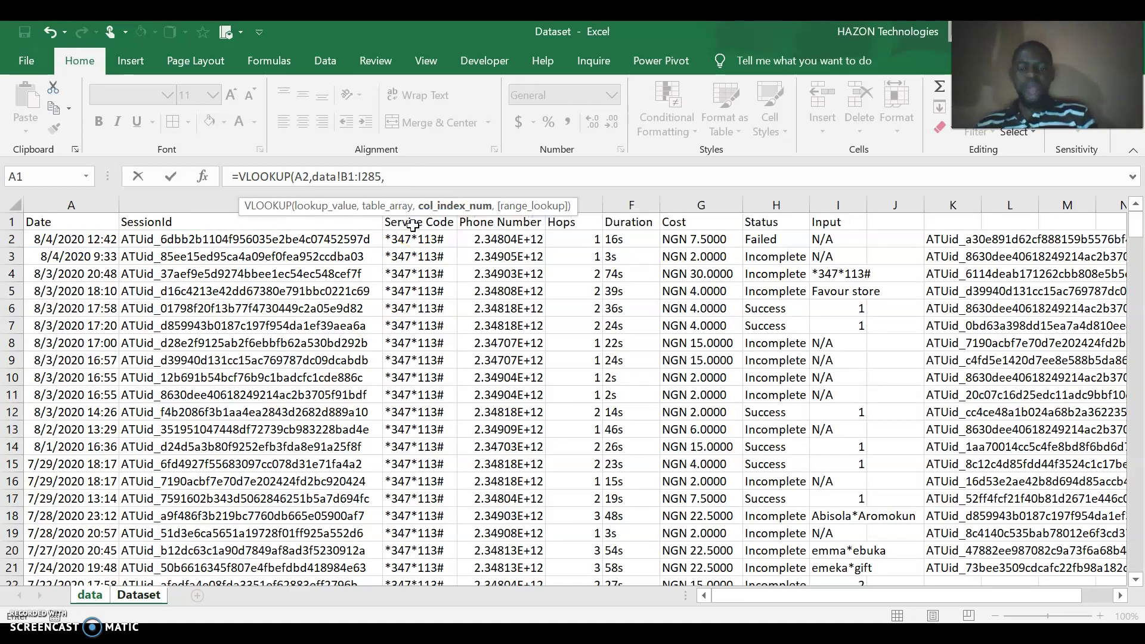
Complete the B2 VLOOKUP formula with column index 2 and FALSE for an exact match.
type("2,")
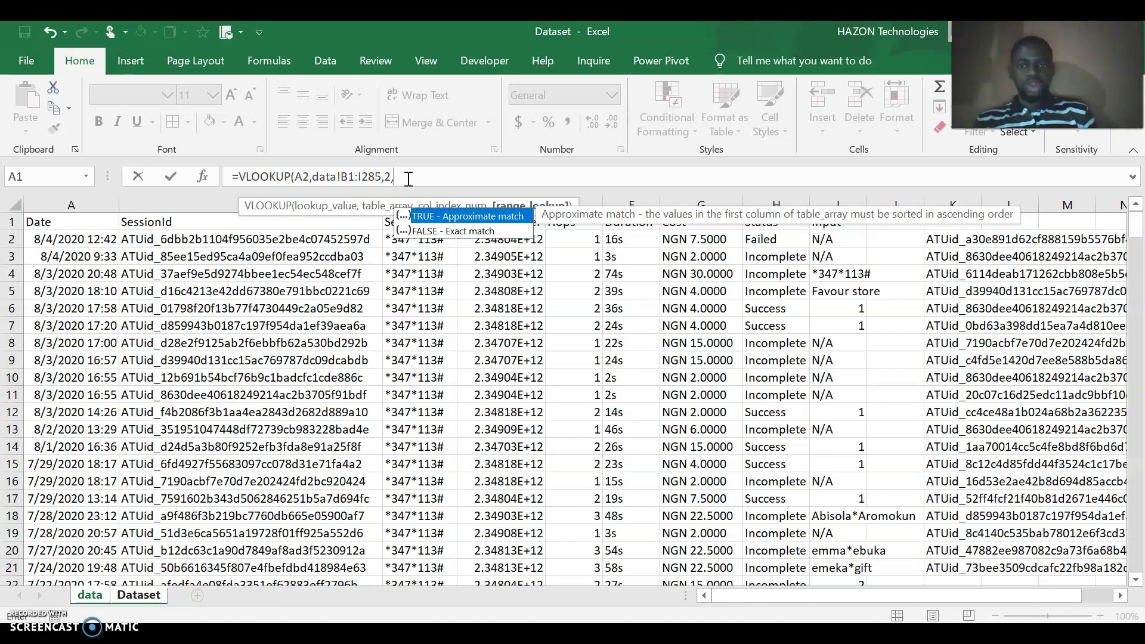
key("Down")
key("Tab")
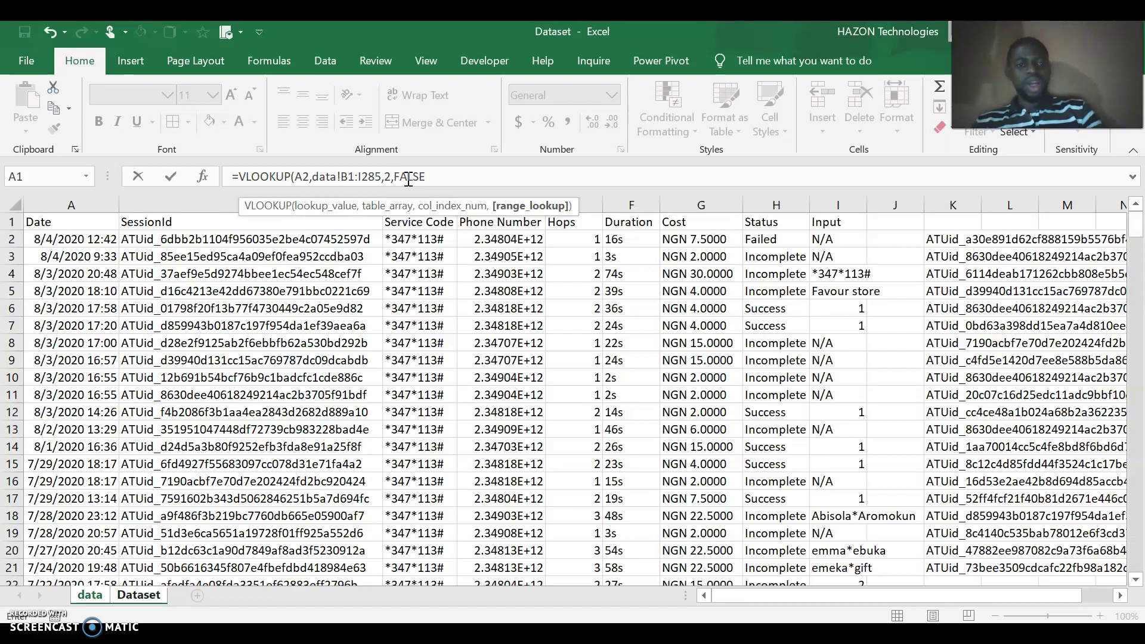
type(")")
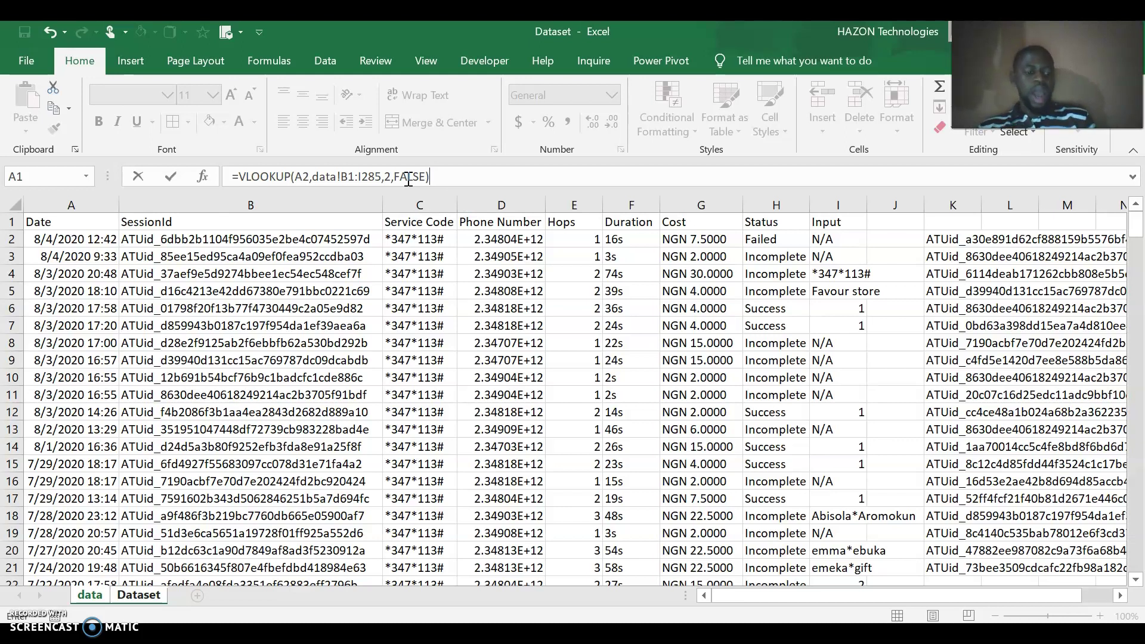
key("Return")
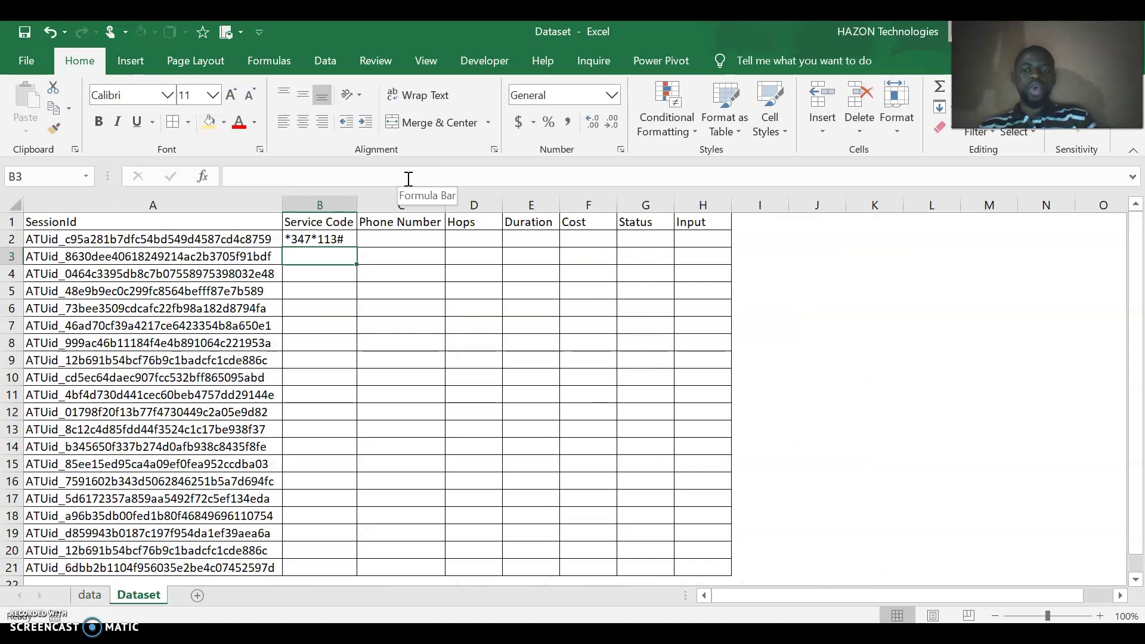
Review the VLOOKUP arguments in B2 against the SessionId in A2 and the table range on the data sheet, then return to Dataset.
left_click(332, 242)
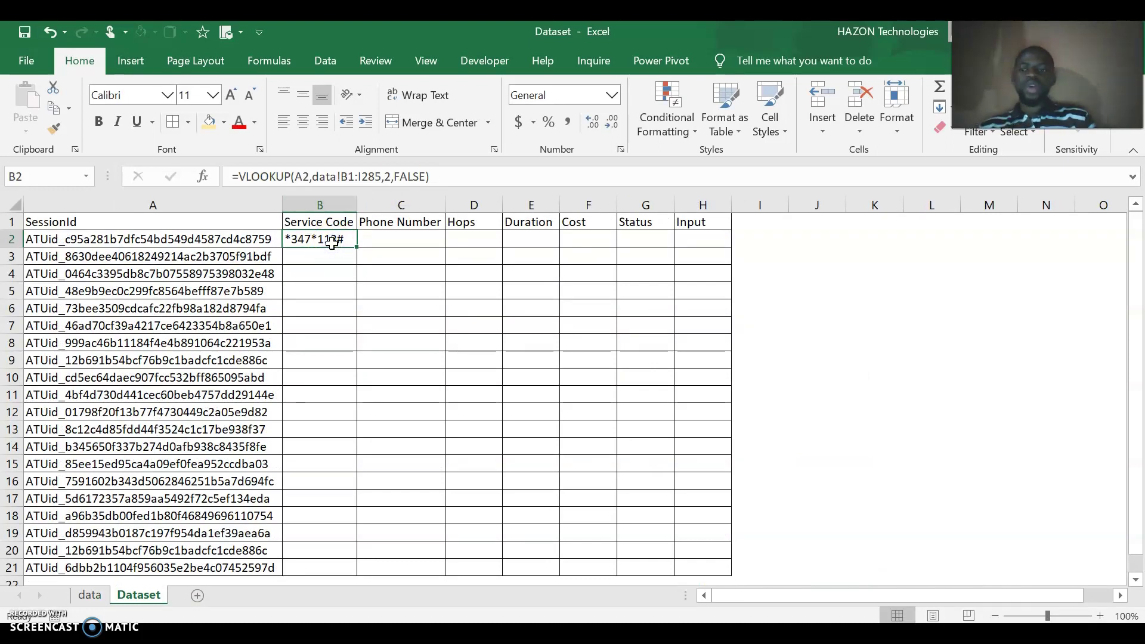
left_click(237, 237)
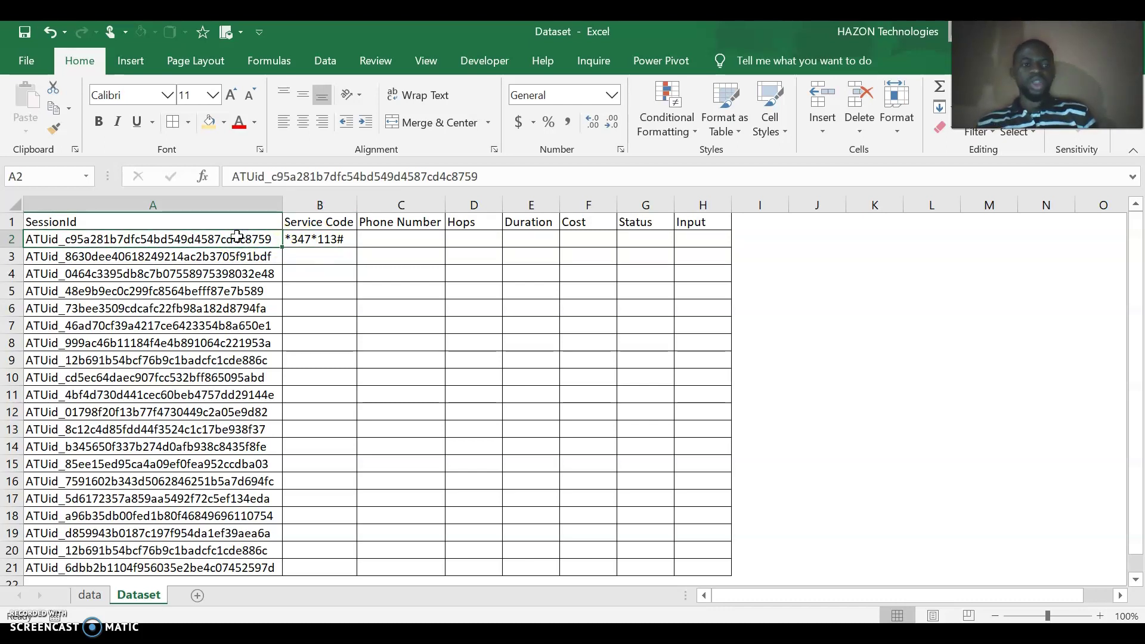
left_click(334, 239)
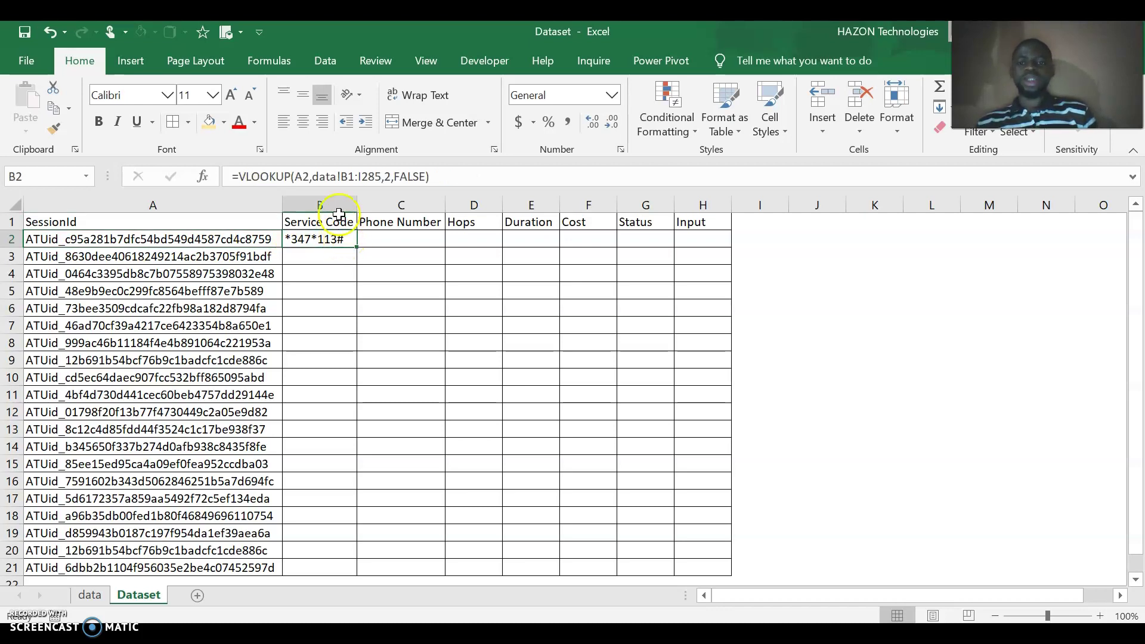
left_click(352, 176)
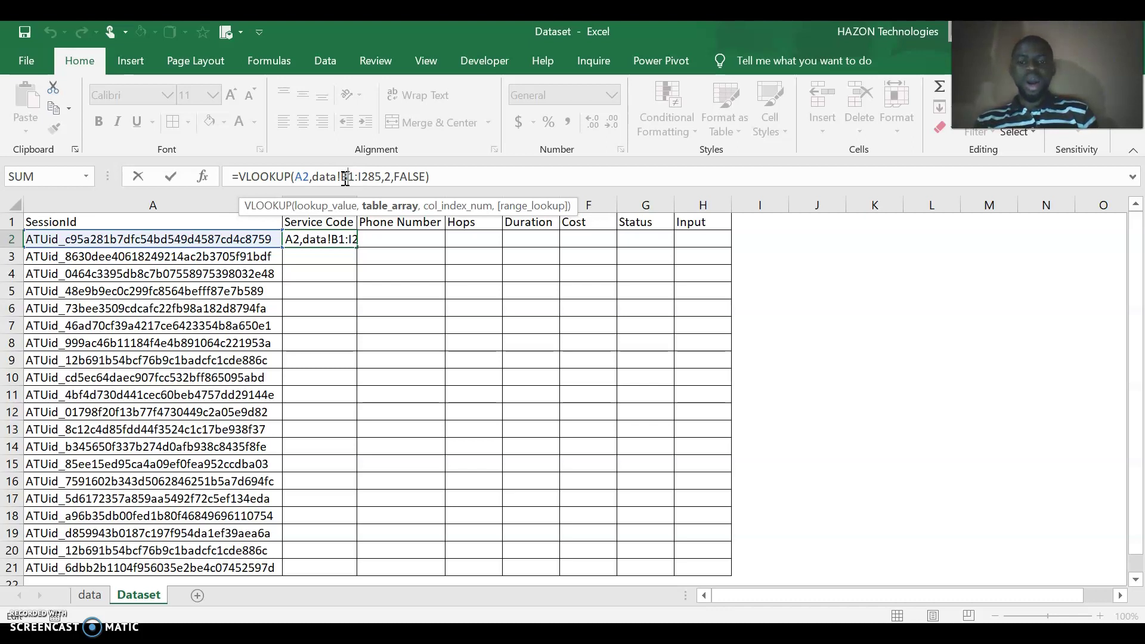
left_click(396, 178)
left_click(382, 178)
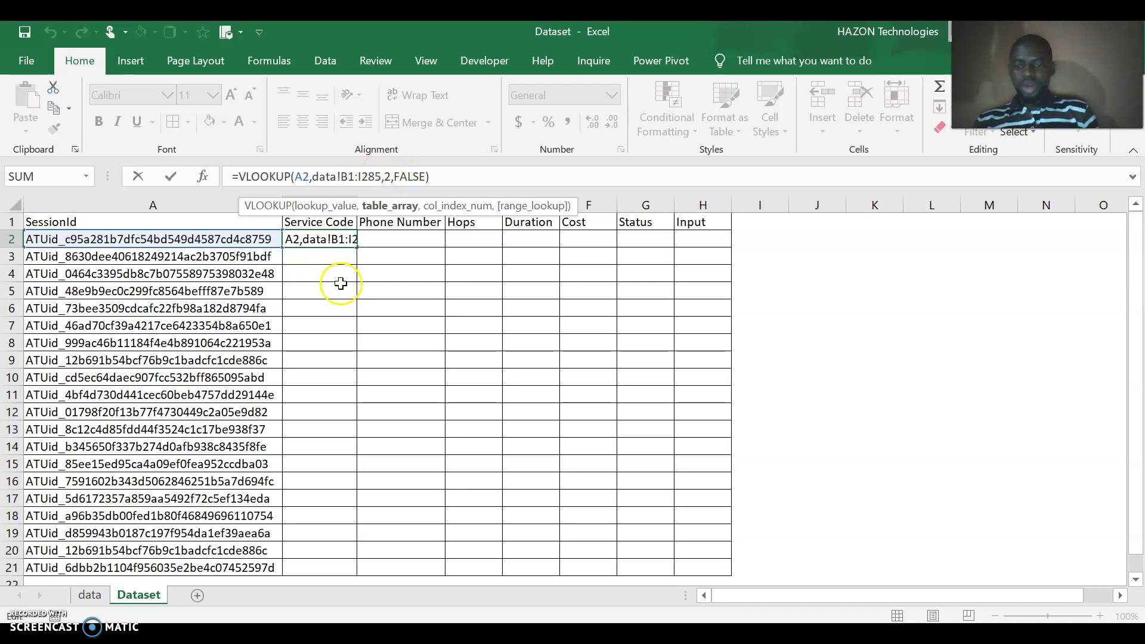
key("ctrl+Return")
left_click(90, 595)
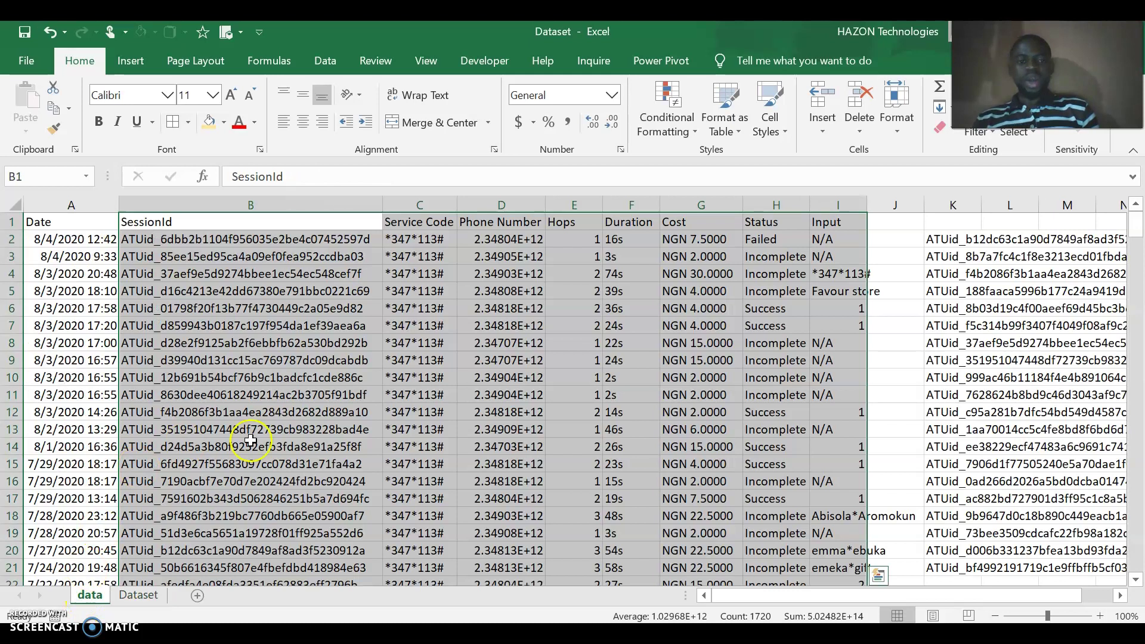
mouse_move(125, 602)
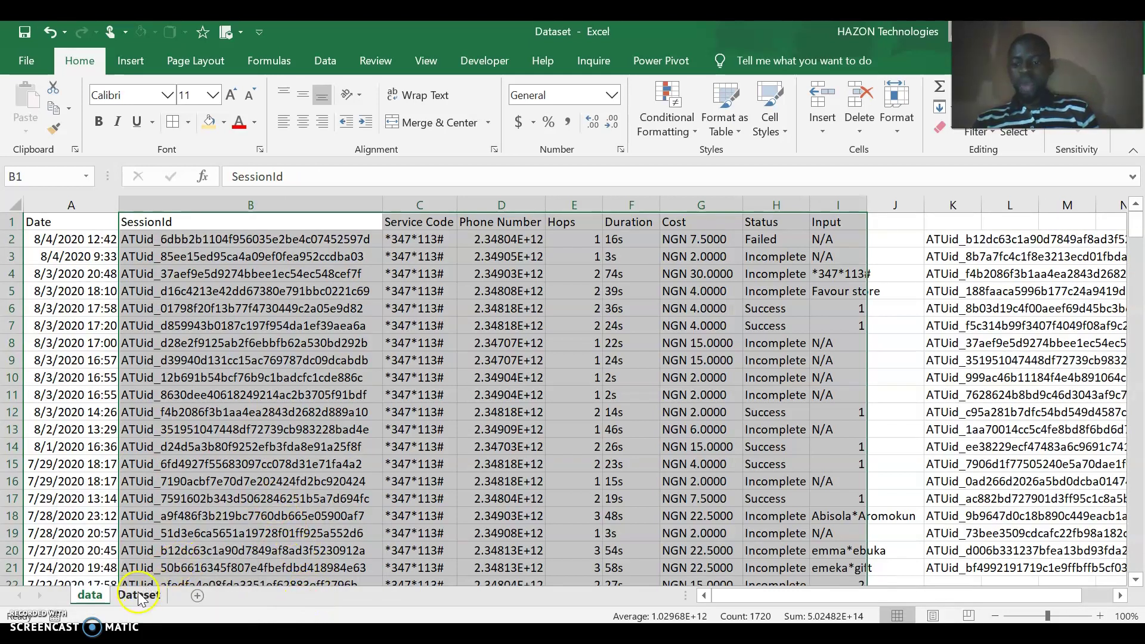
left_click(139, 595)
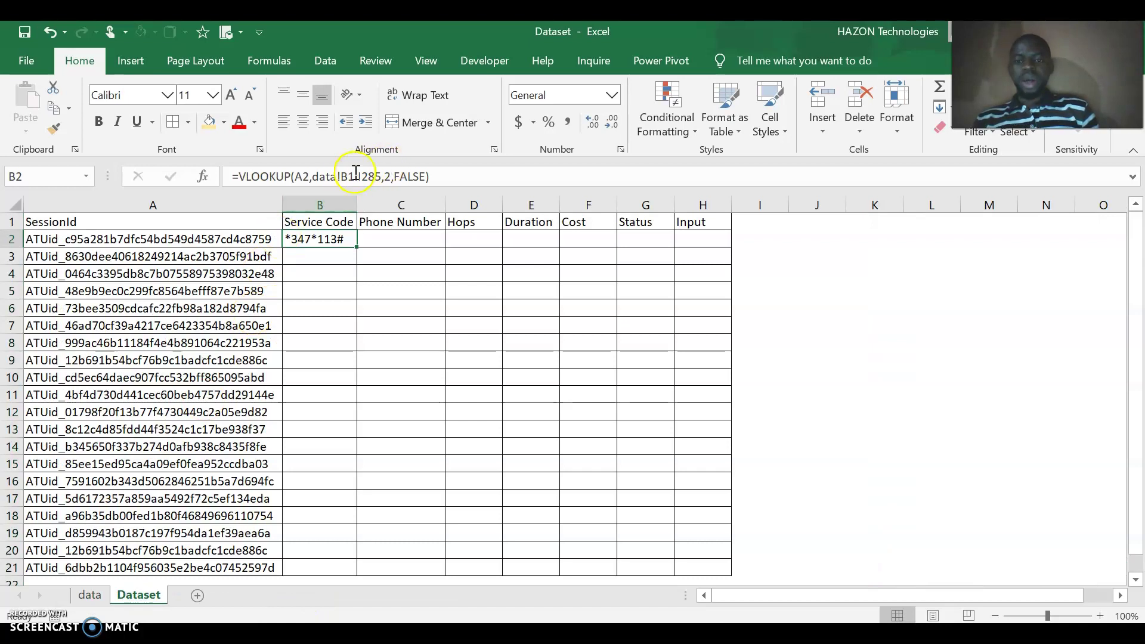
Make the table array in B2's VLOOKUP absolute as data!$B$1:$I$285 and fill the formula down to B21.
left_click(349, 177)
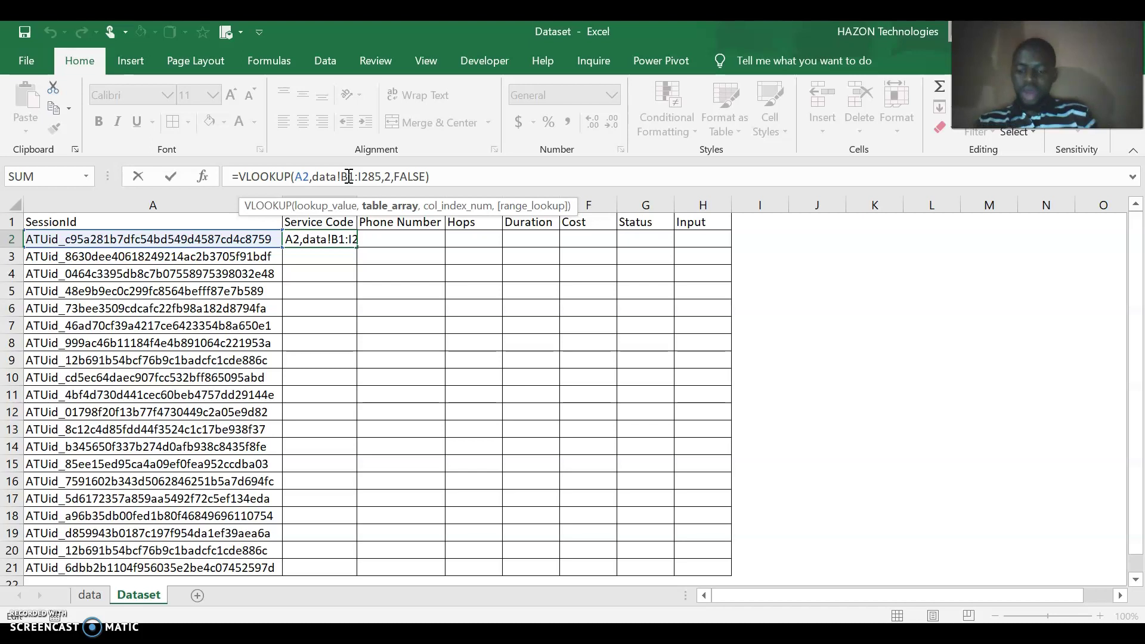
key("F4")
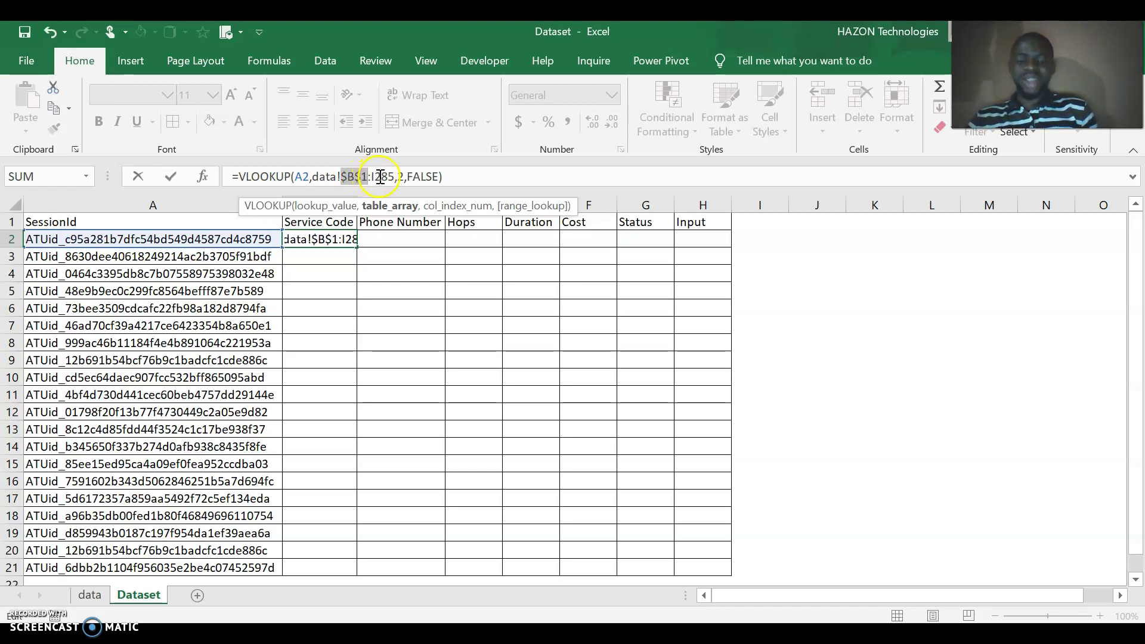
left_click(379, 176)
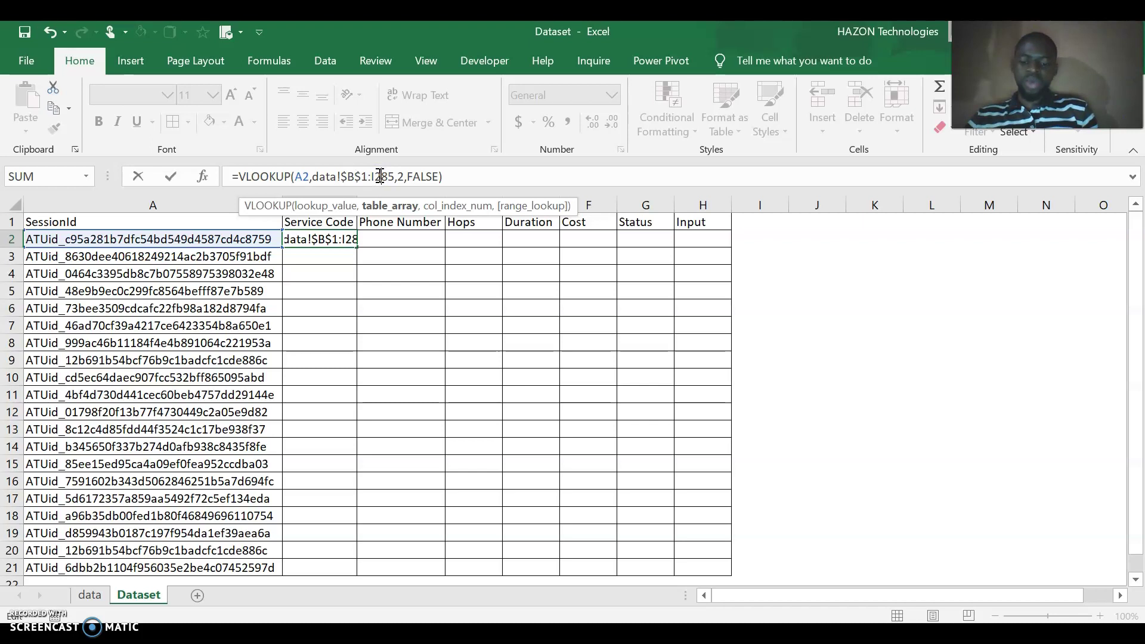
key("F4")
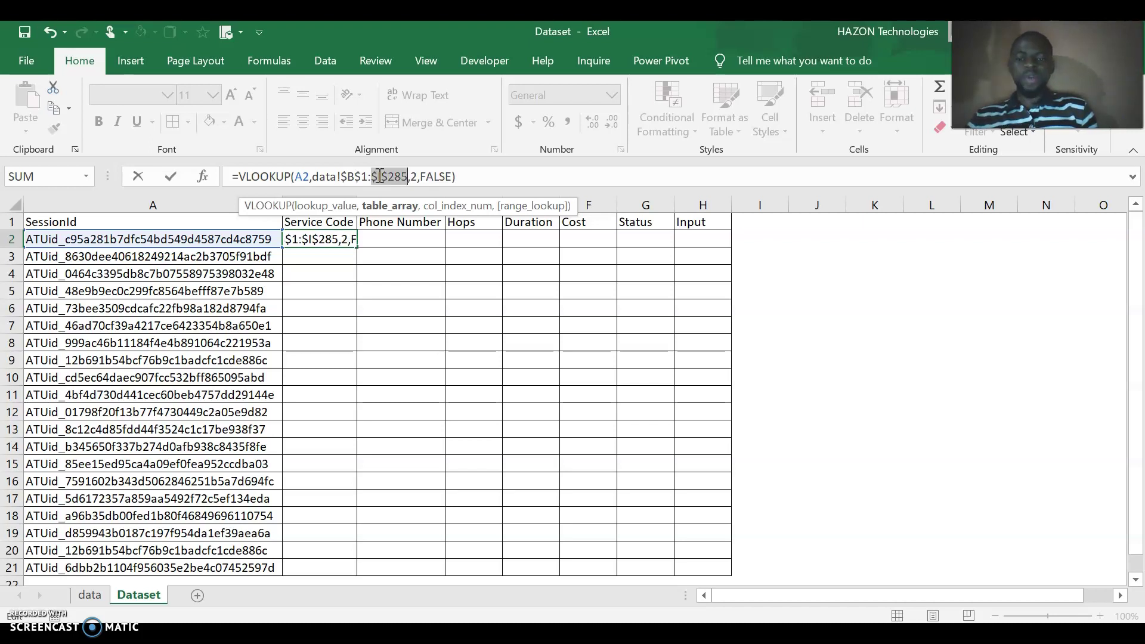
key("Return")
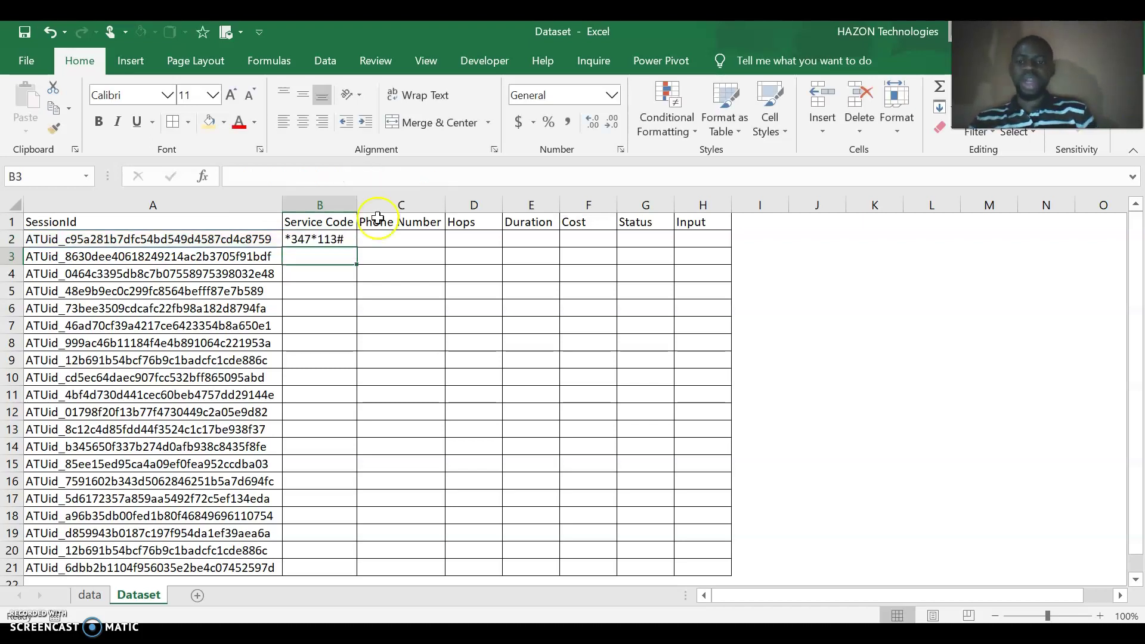
left_click(345, 240)
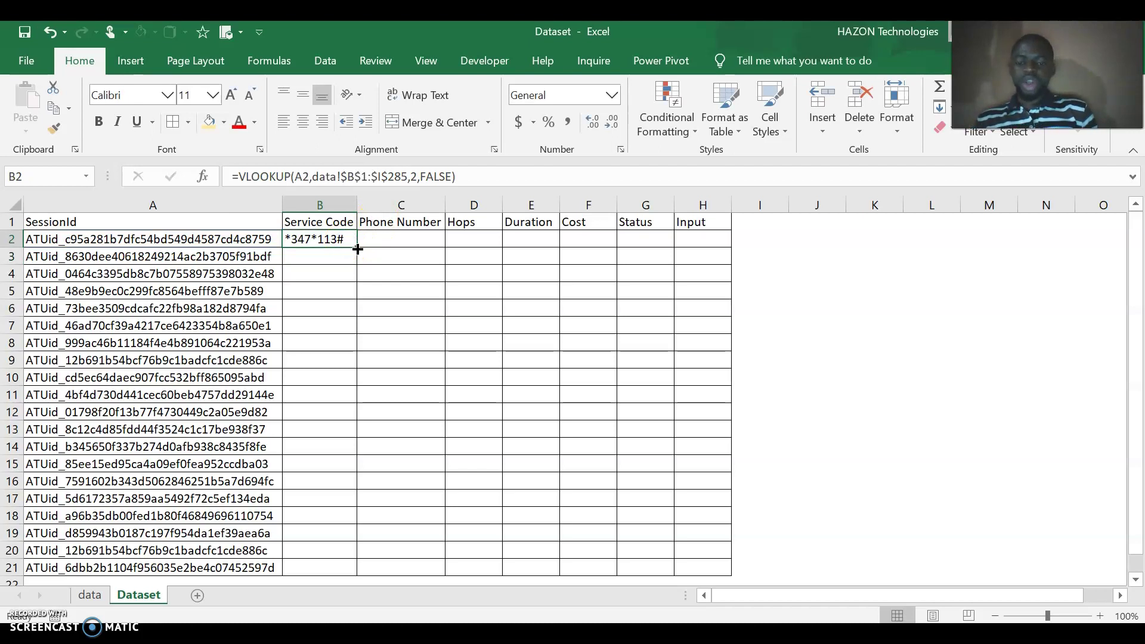
double_click(357, 250)
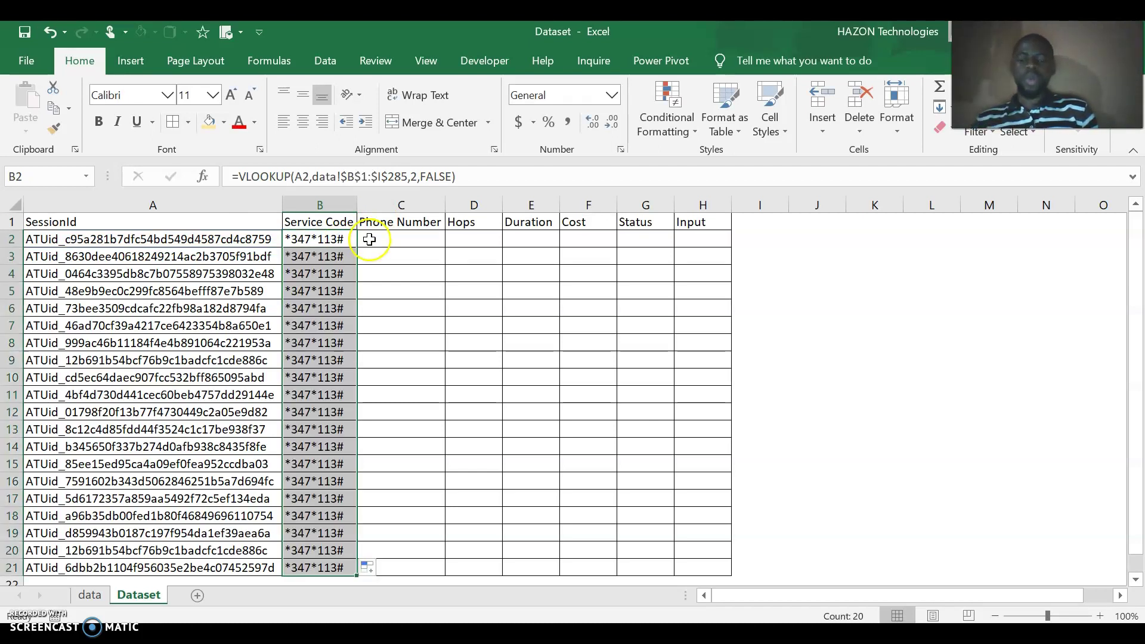
Copy the VLOOKUP formula from B2 into C2 under Phone Number and compare the lookup values in the two formulas.
left_click(374, 239)
left_click(346, 239)
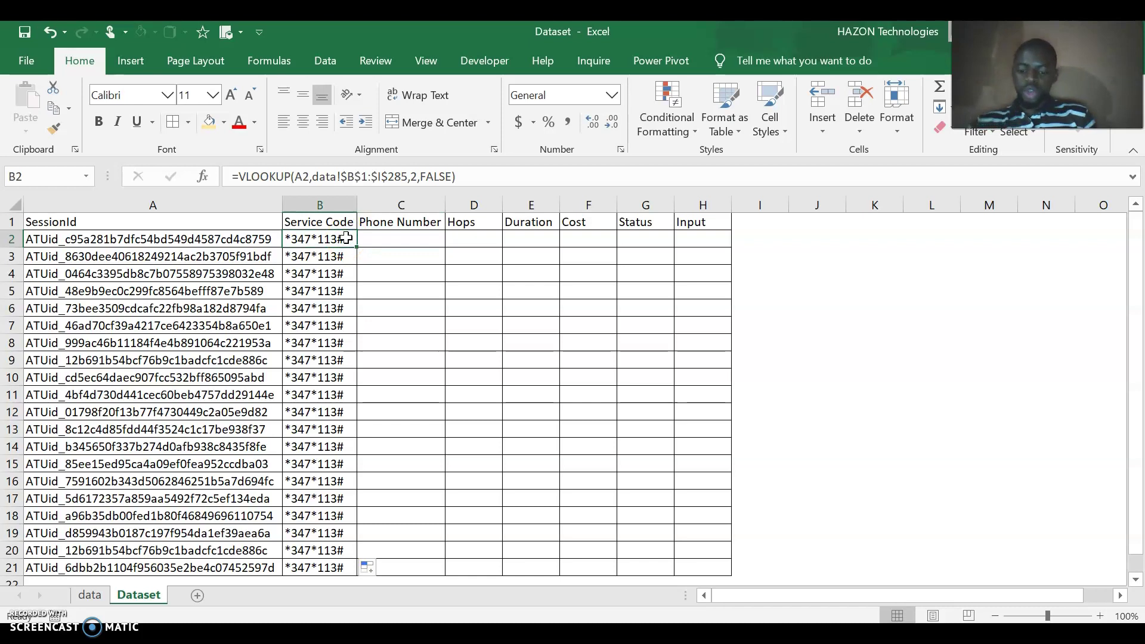
key("ctrl+c")
left_click(377, 238)
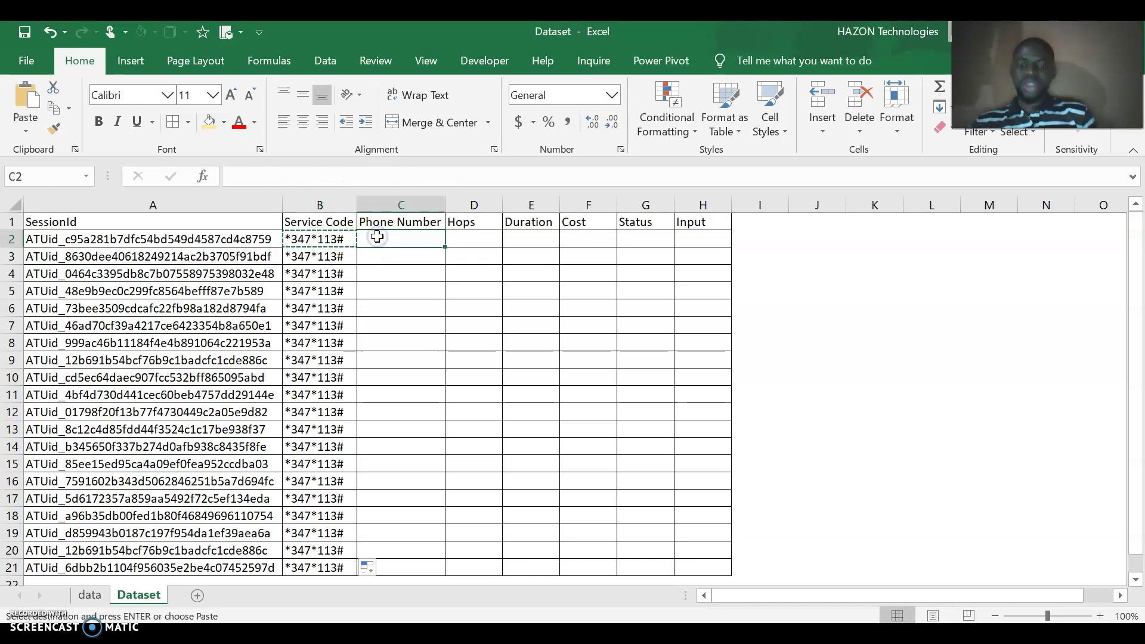
key("ctrl+v")
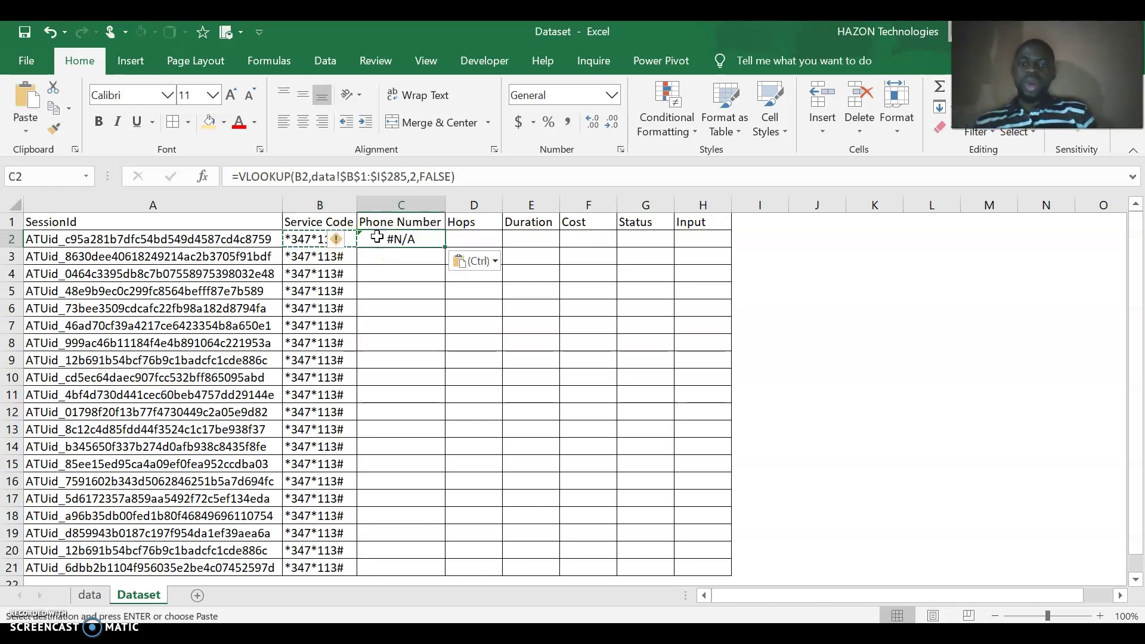
key("Escape")
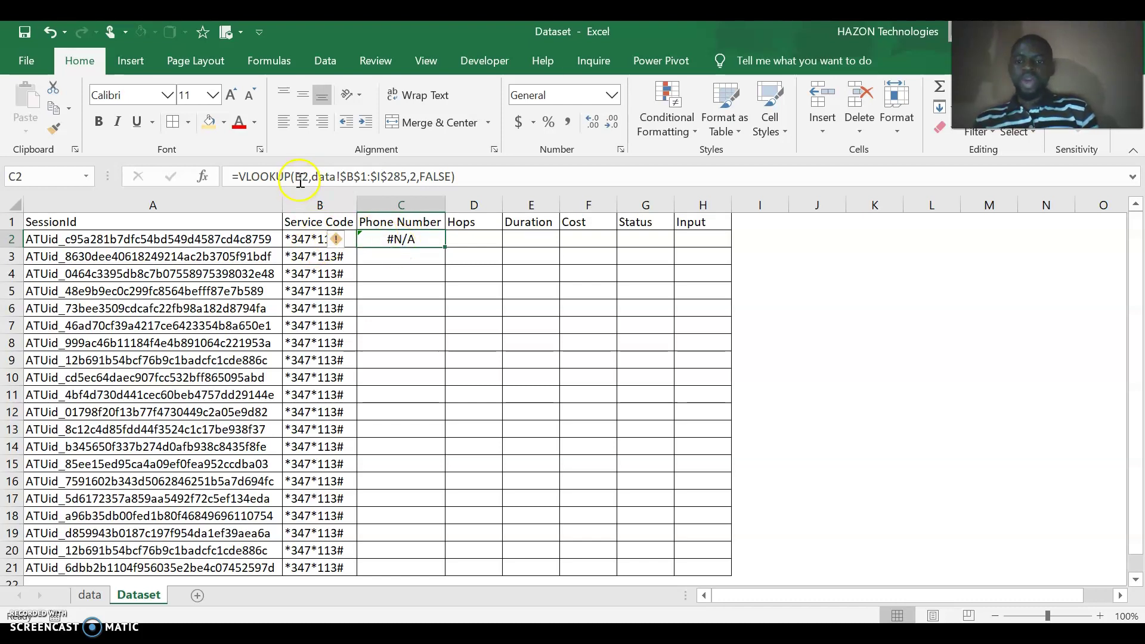
left_click(302, 238)
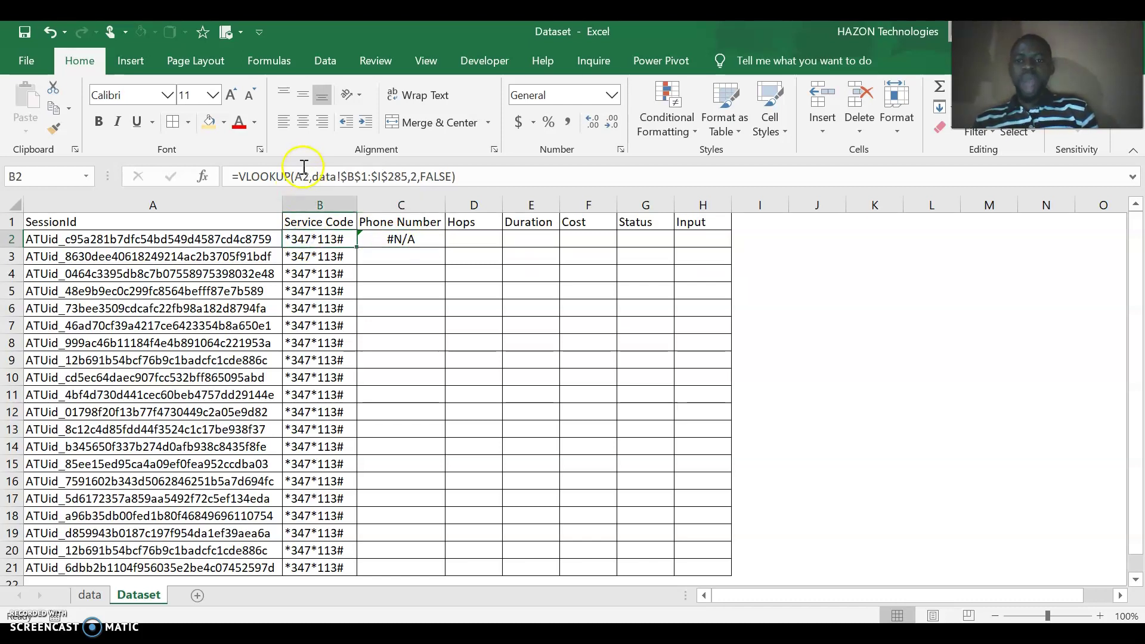
left_click(402, 245)
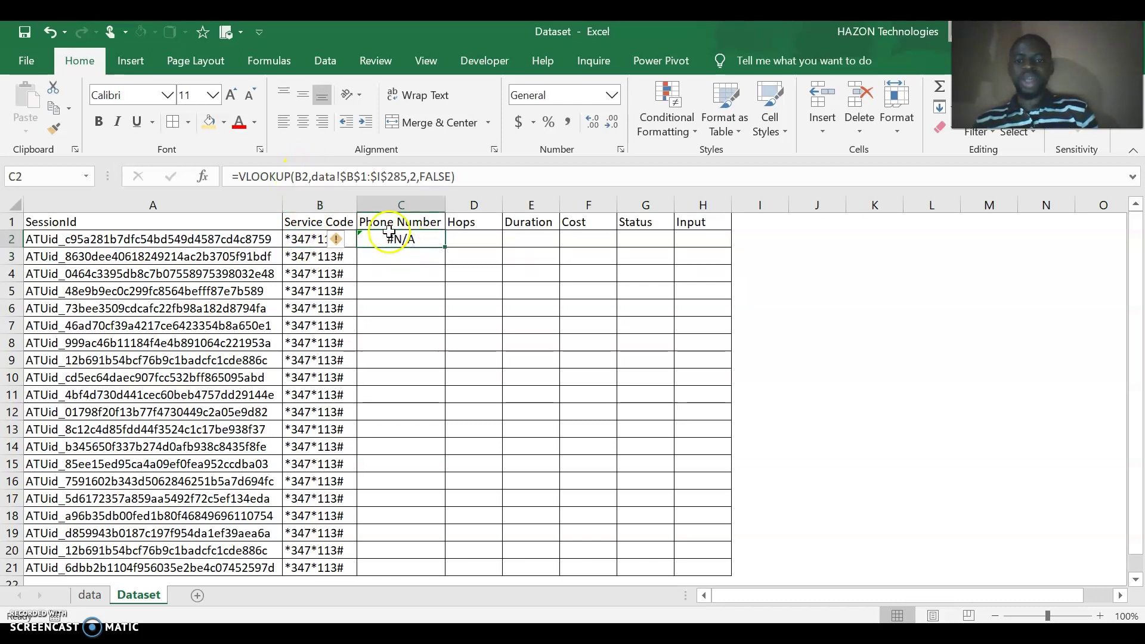
left_click(303, 174)
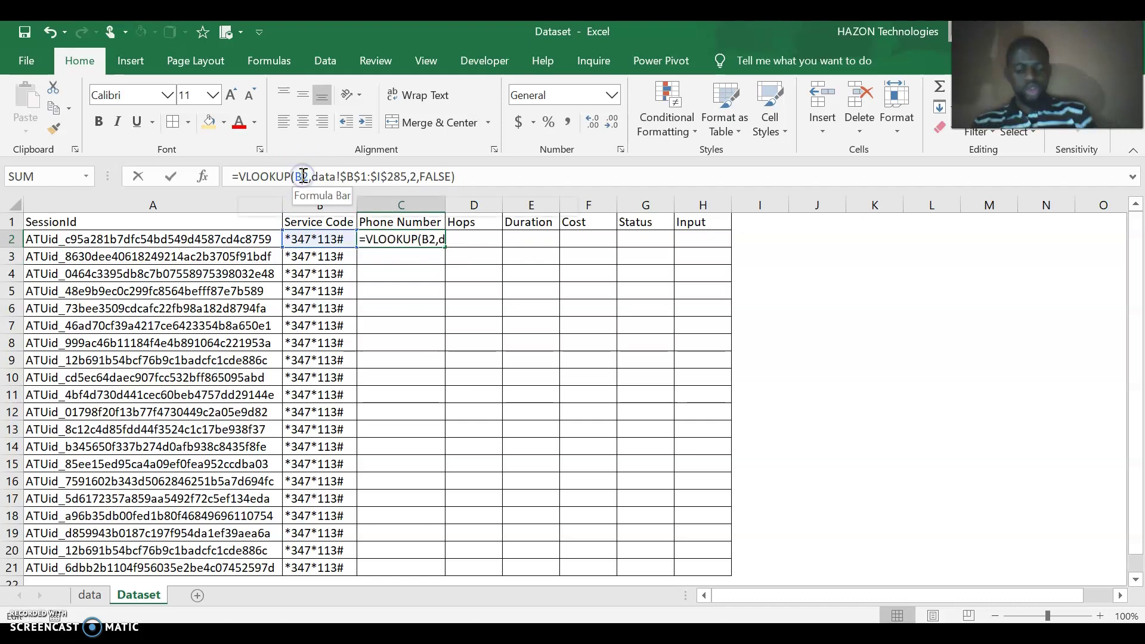
key("BackSpace")
type("A")
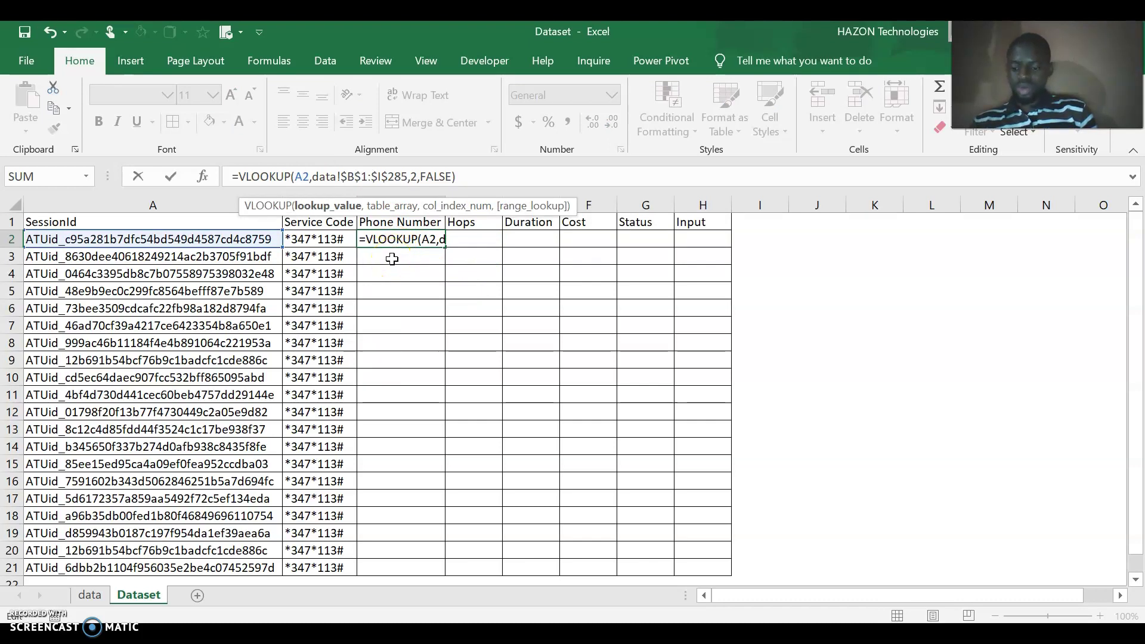
key("Escape")
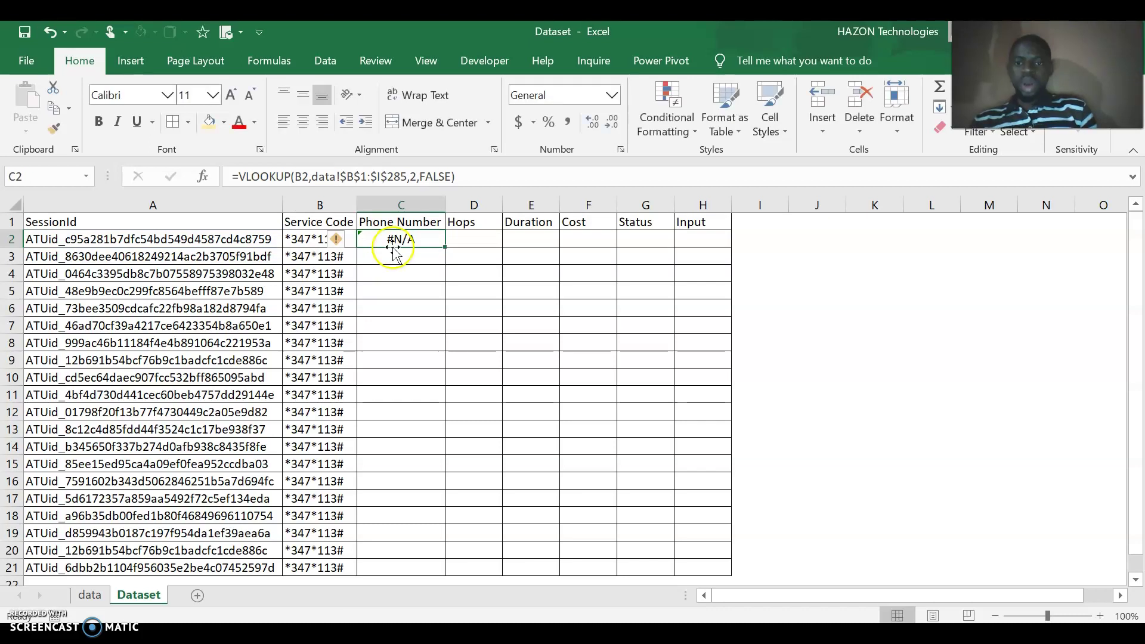
Change the lookup value of the VLOOKUP formula in C2 to A2.
left_click(303, 176)
key("BackSpace")
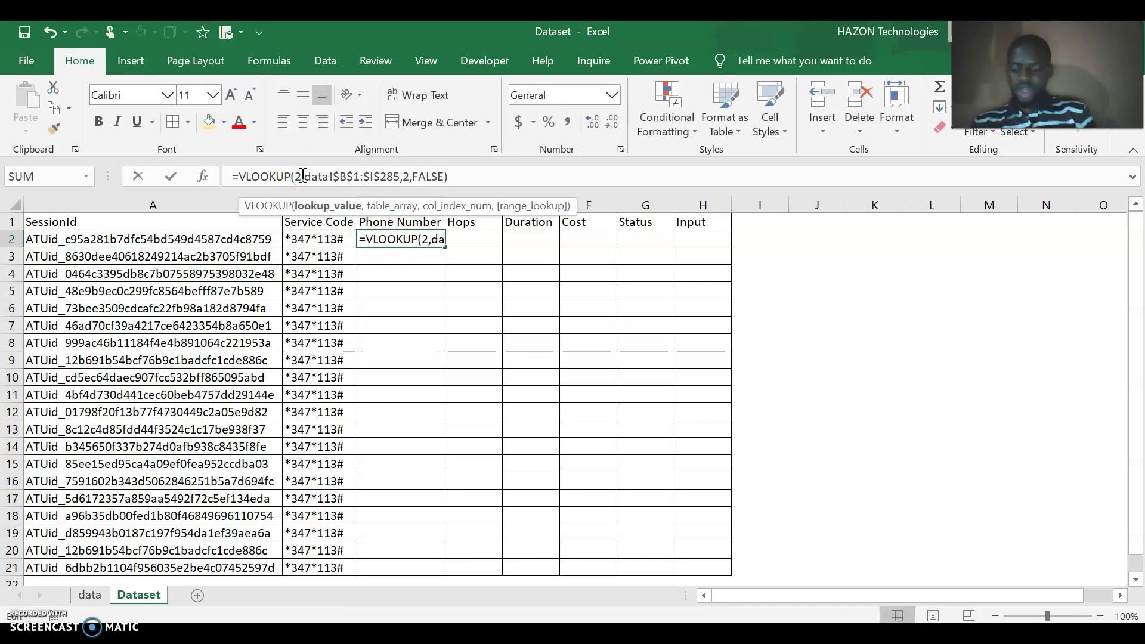
type("A")
key("Return")
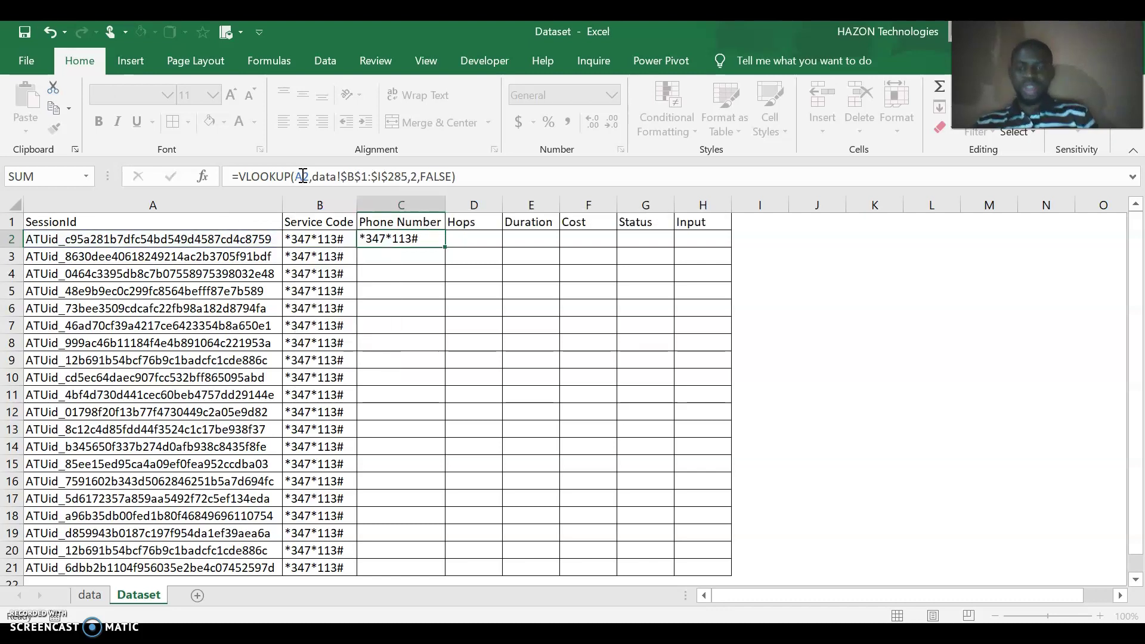
Set the column index of C2's VLOOKUP to 3 so it returns the phone number.
left_click(399, 238)
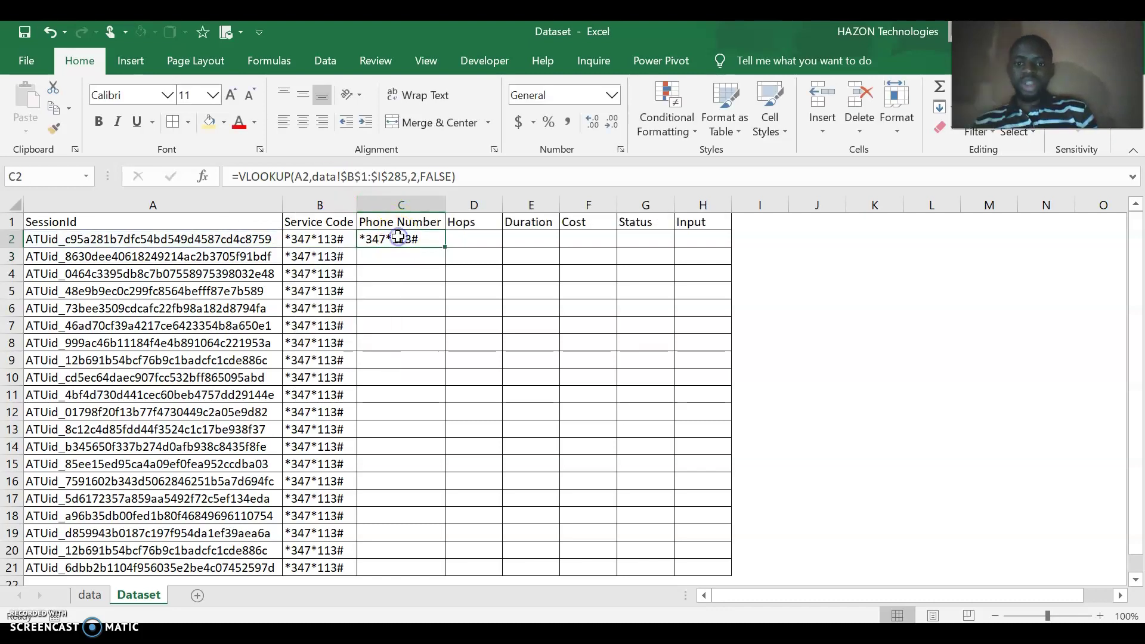
left_click(417, 177)
key("BackSpace")
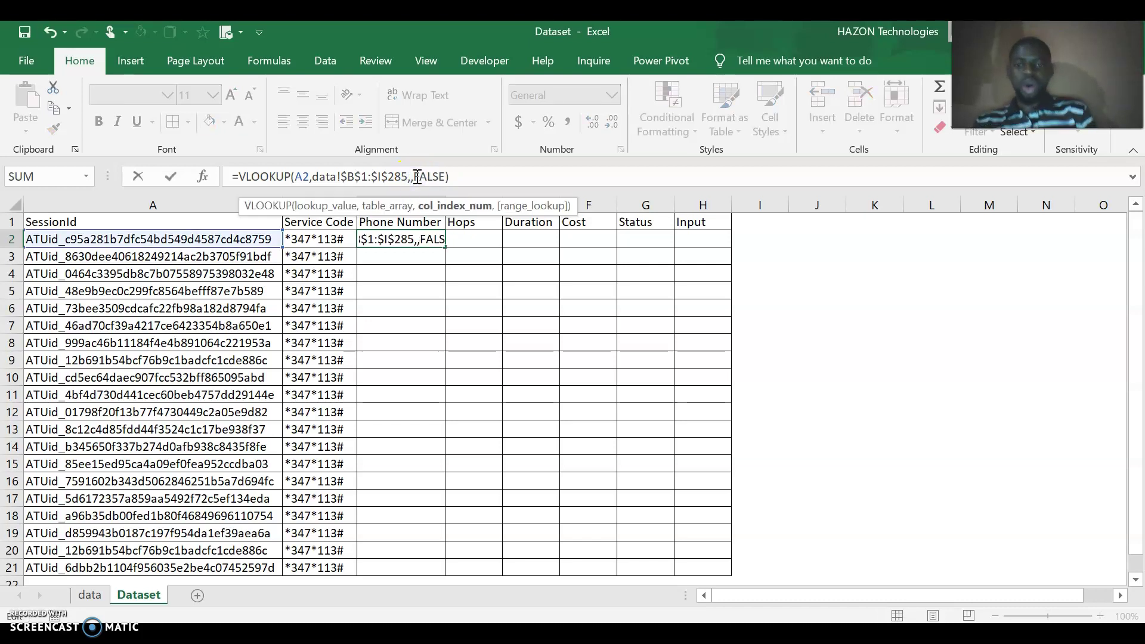
type("3")
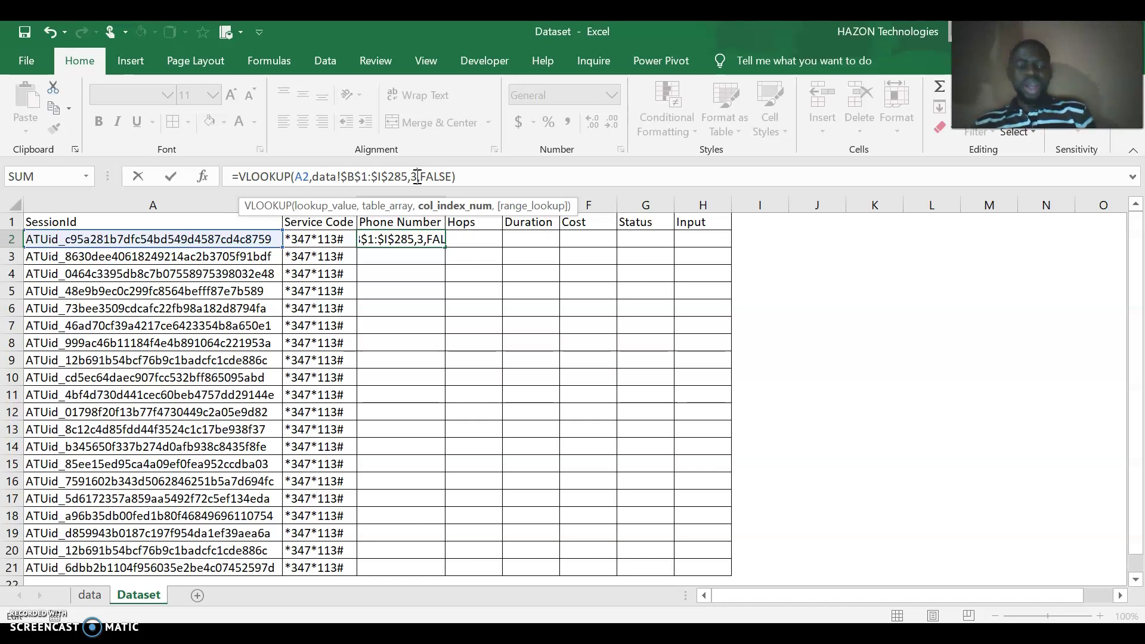
key("Return")
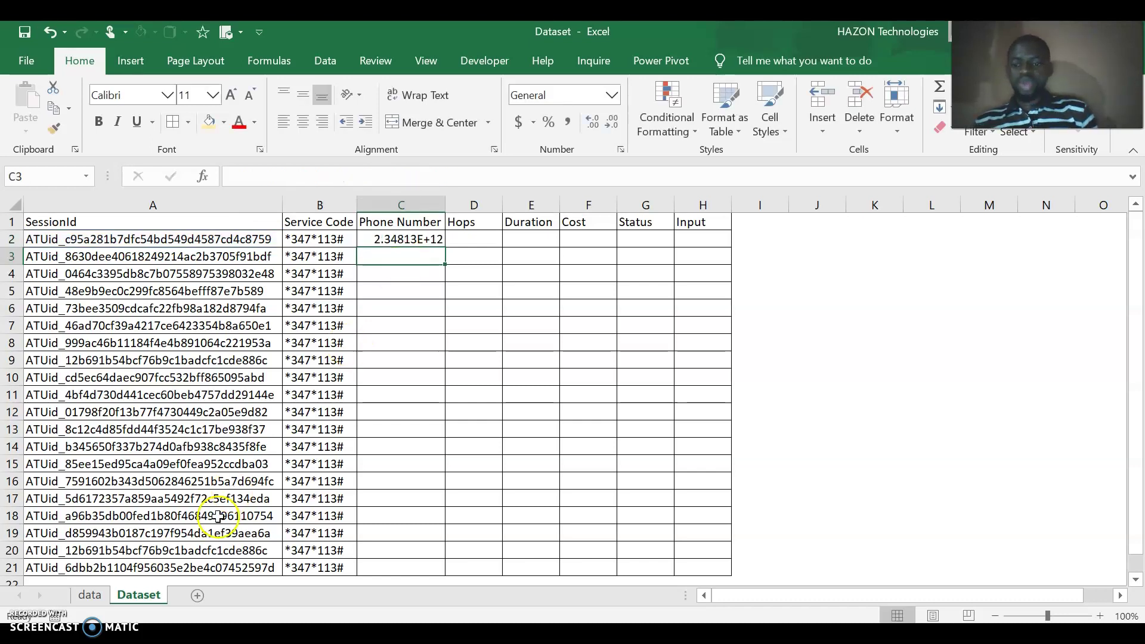
Check Phone Number's column position counted from SessionId on the data sheet, and fill Dataset's C2 formula down to C21.
left_click(90, 595)
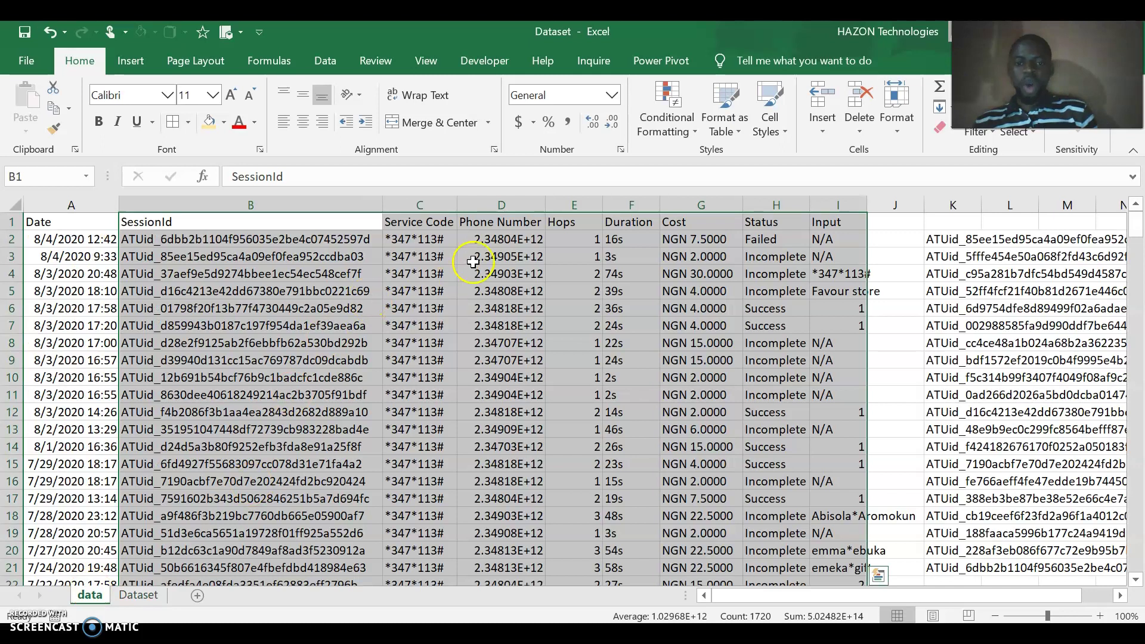
left_click(487, 224)
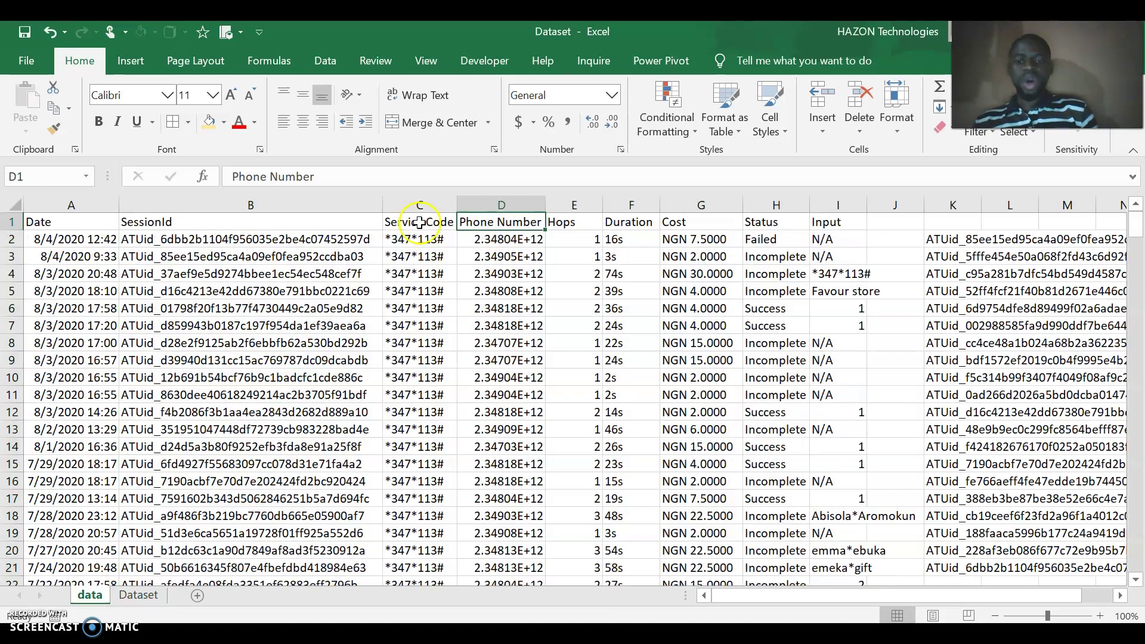
left_click(314, 204)
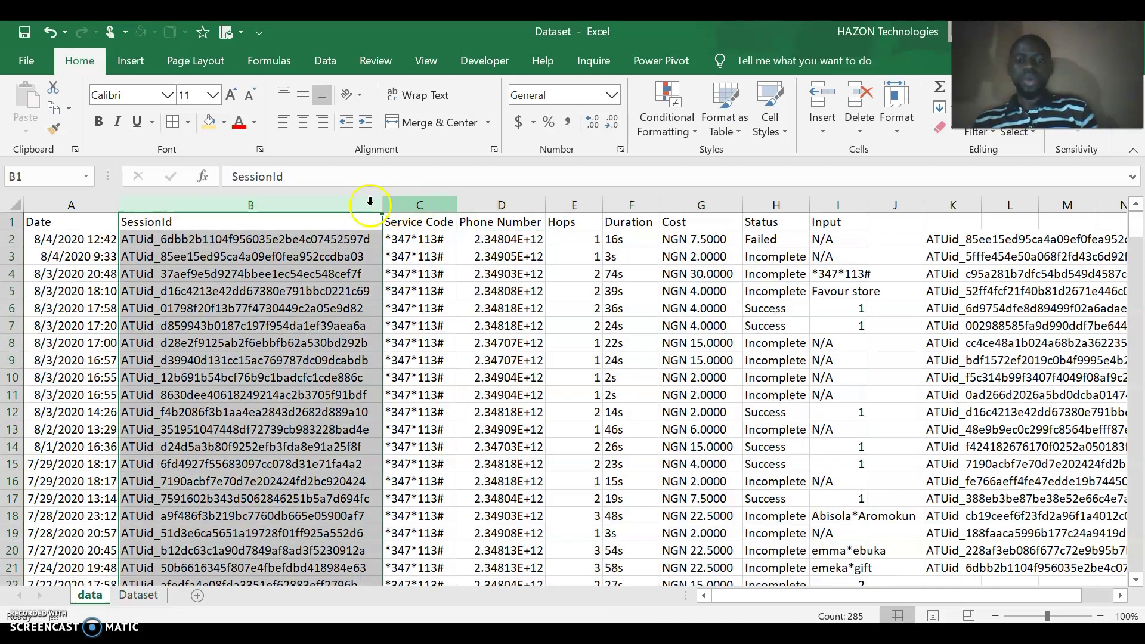
left_click(412, 203)
left_click(494, 201)
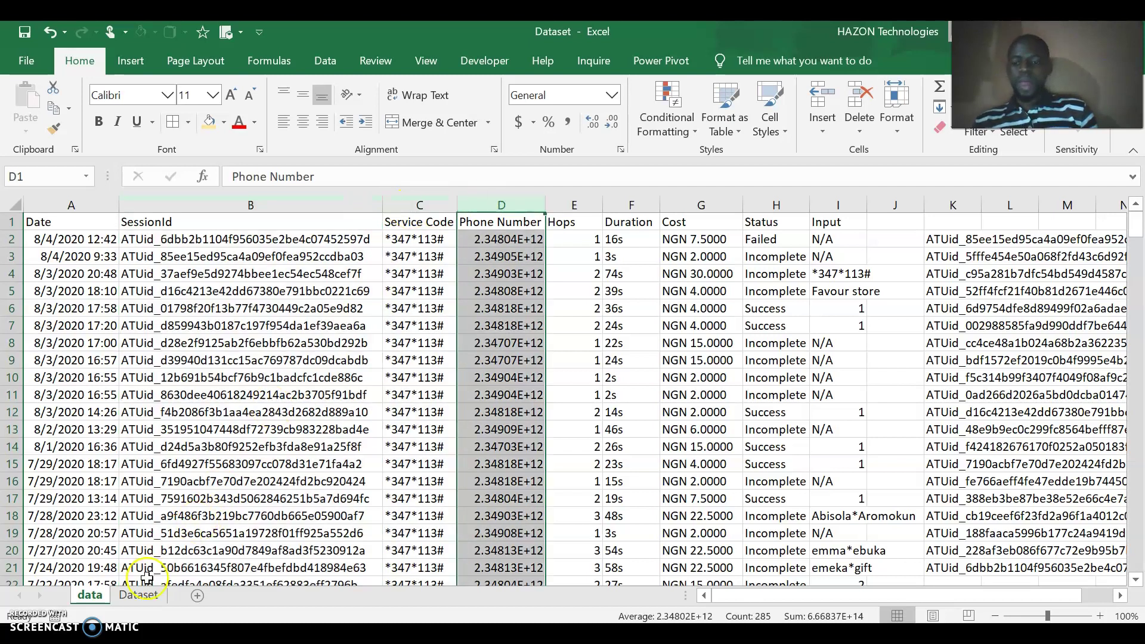
left_click(137, 595)
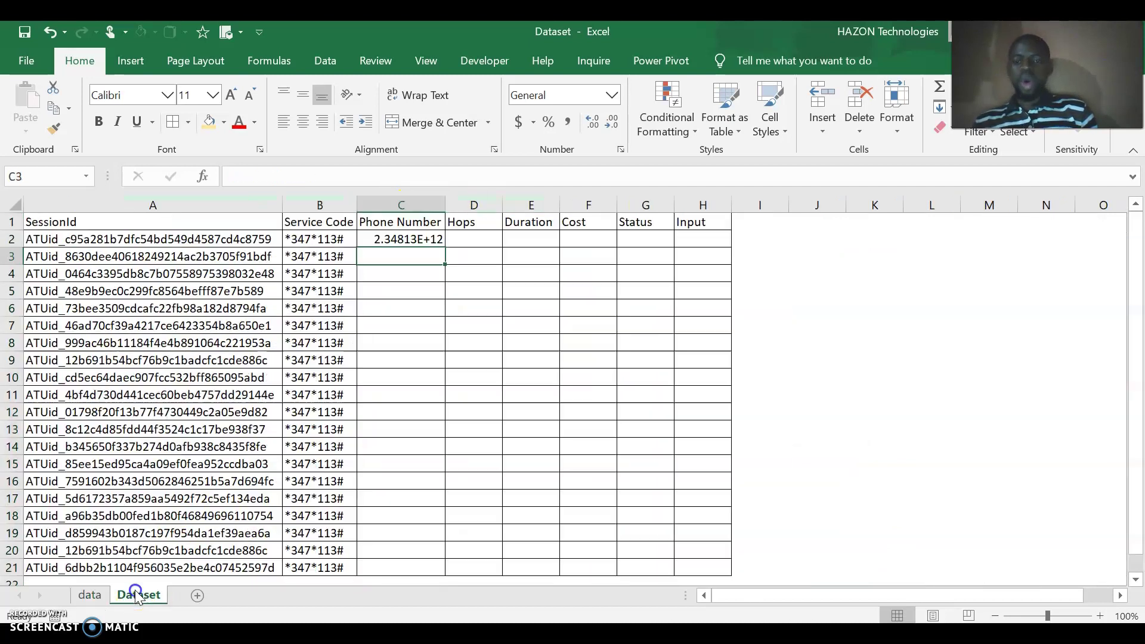
left_click(409, 241)
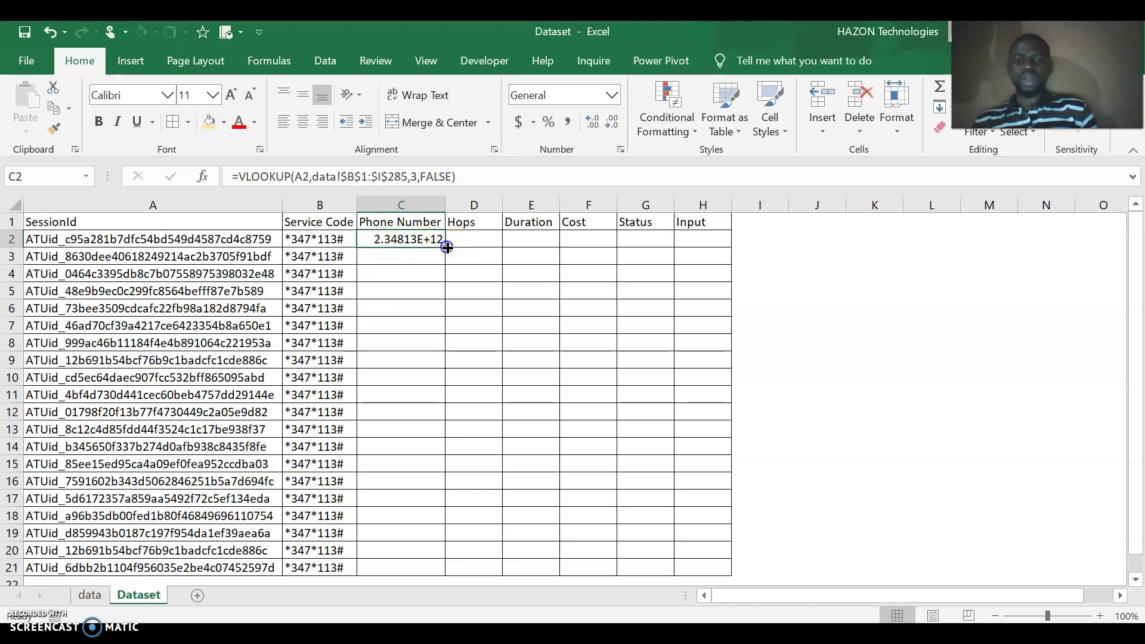
double_click(444, 245)
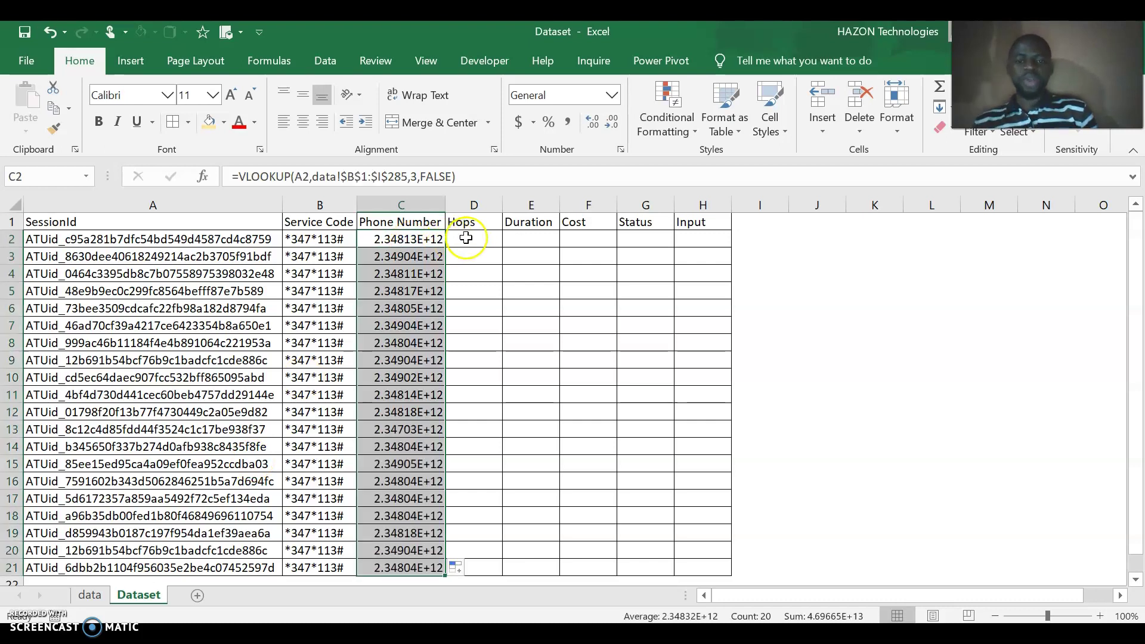
Copy the VLOOKUP formula from C2 into D2 under Hops.
left_click(428, 238)
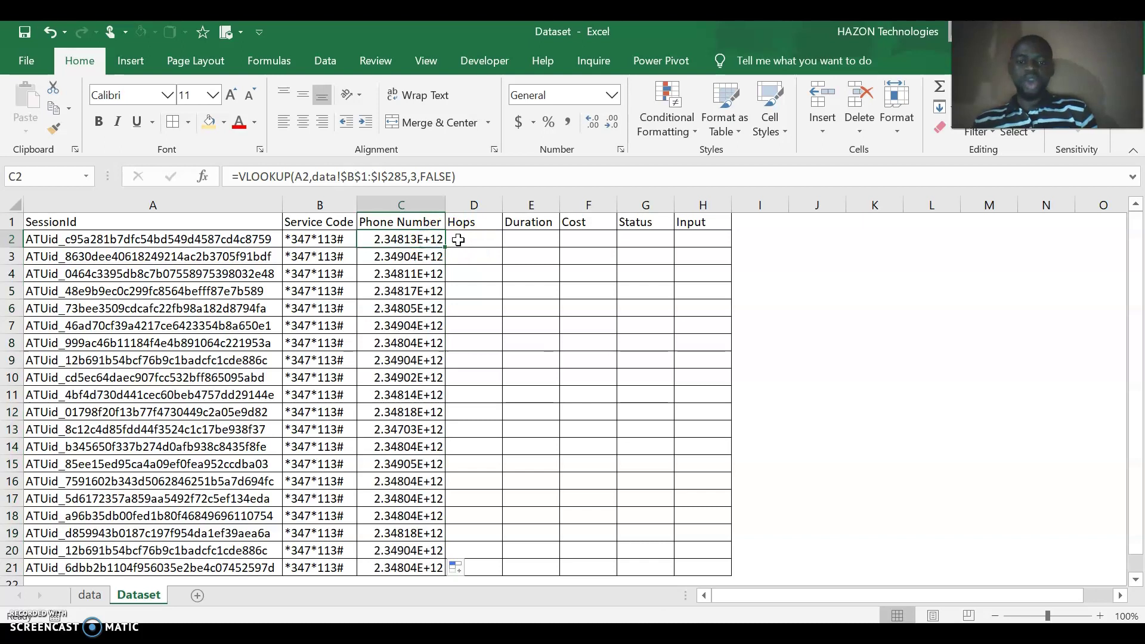
key("ctrl+c")
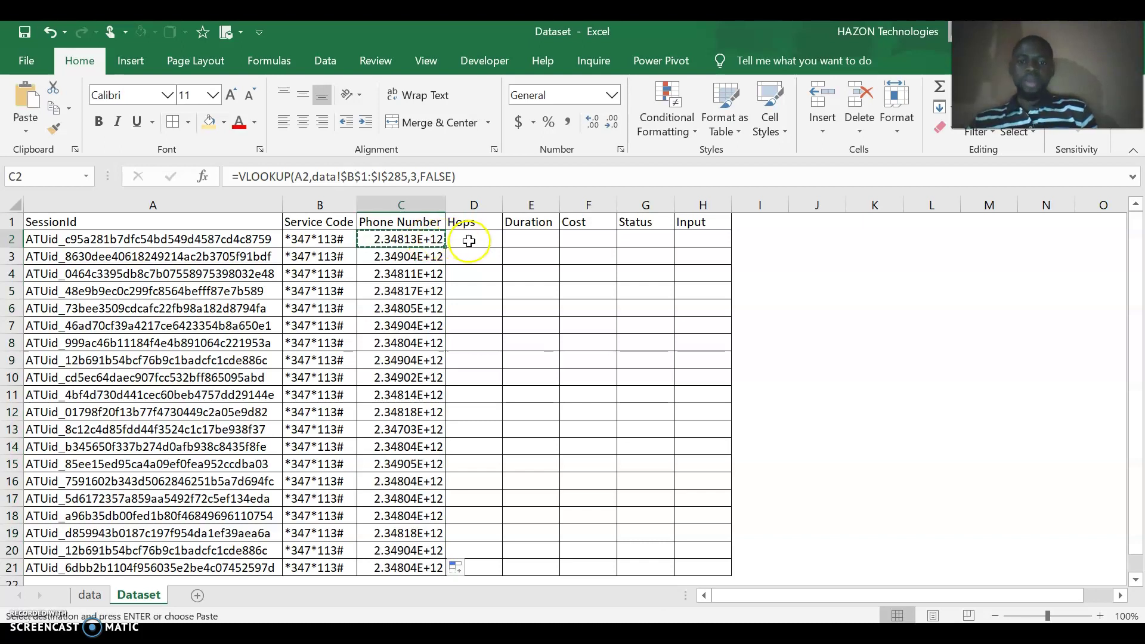
left_click(469, 241)
key("ctrl+v")
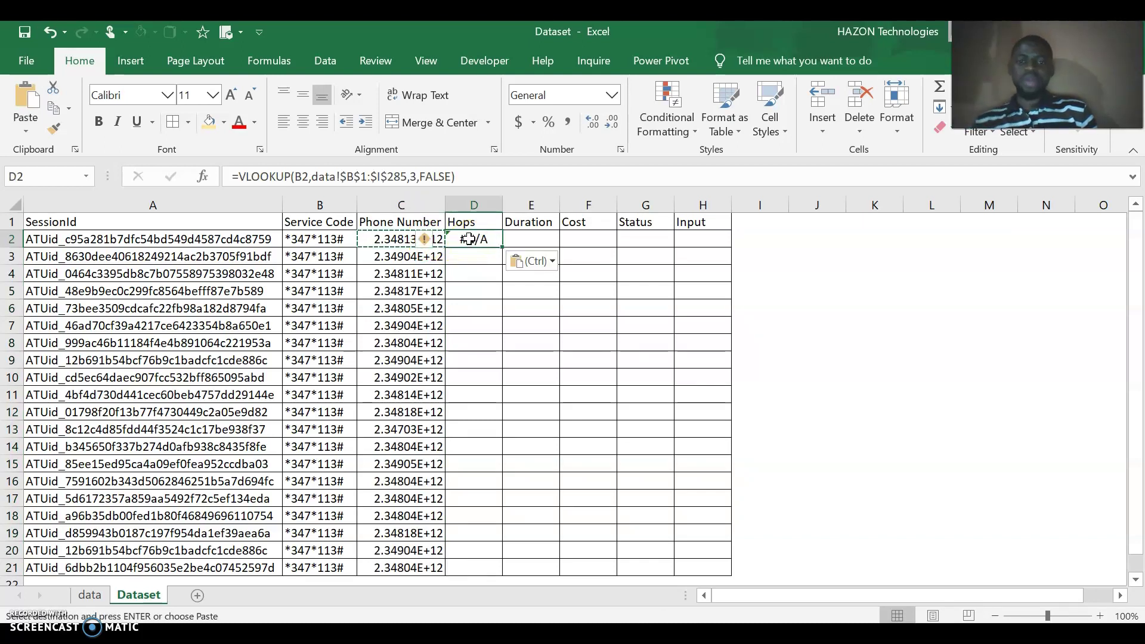
key("Escape")
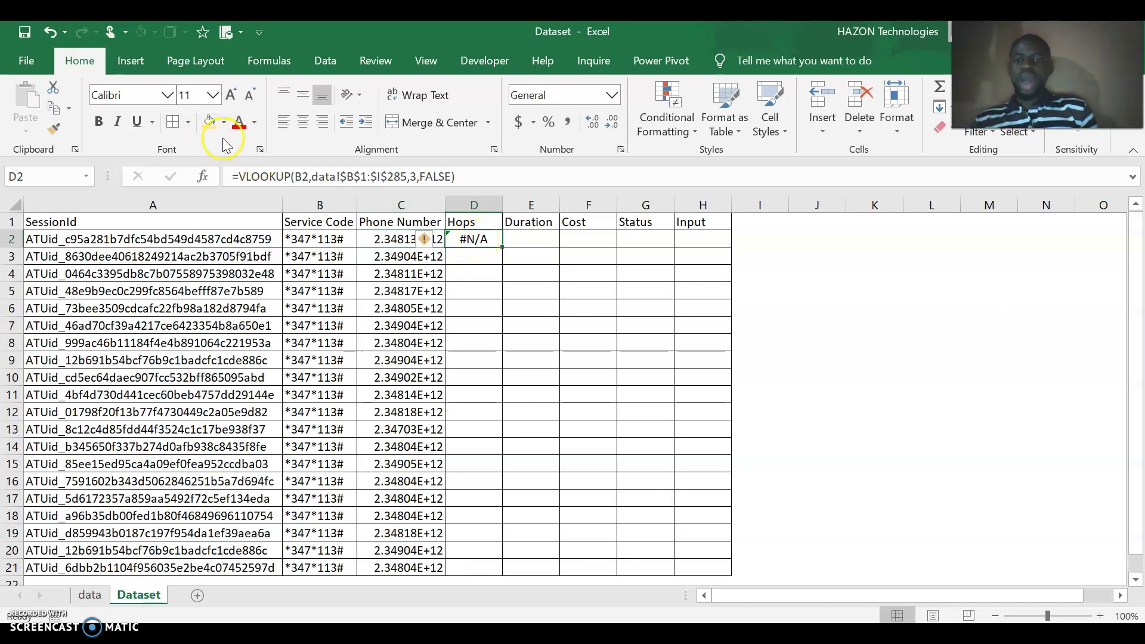
Change the lookup value of the VLOOKUP formula in D2 to A2.
left_click(304, 176)
key("BackSpace")
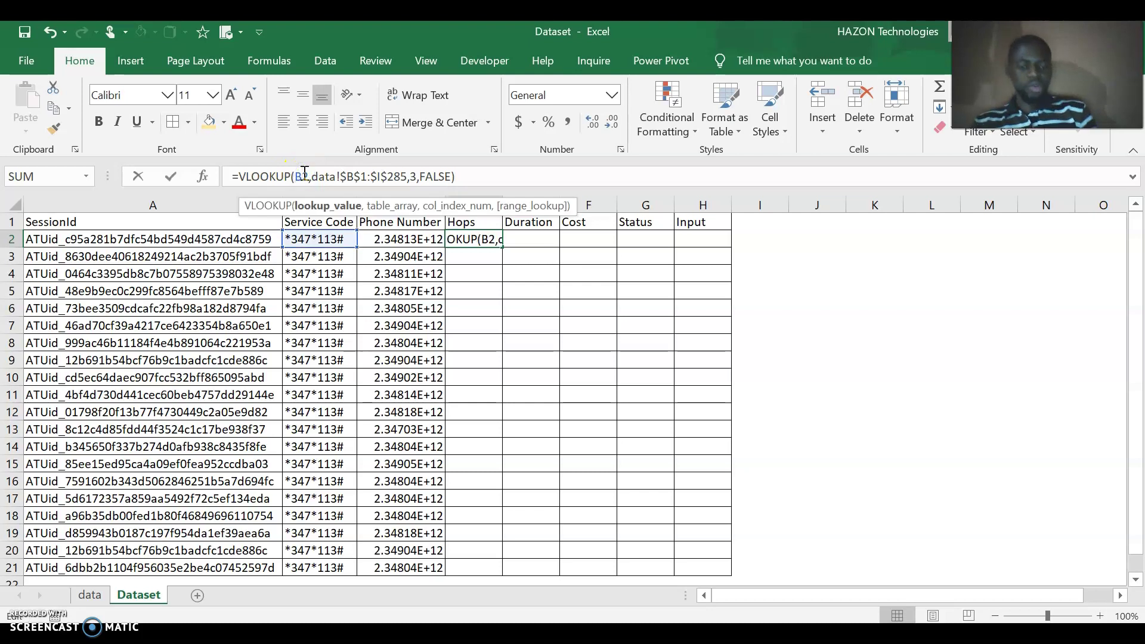
type("A")
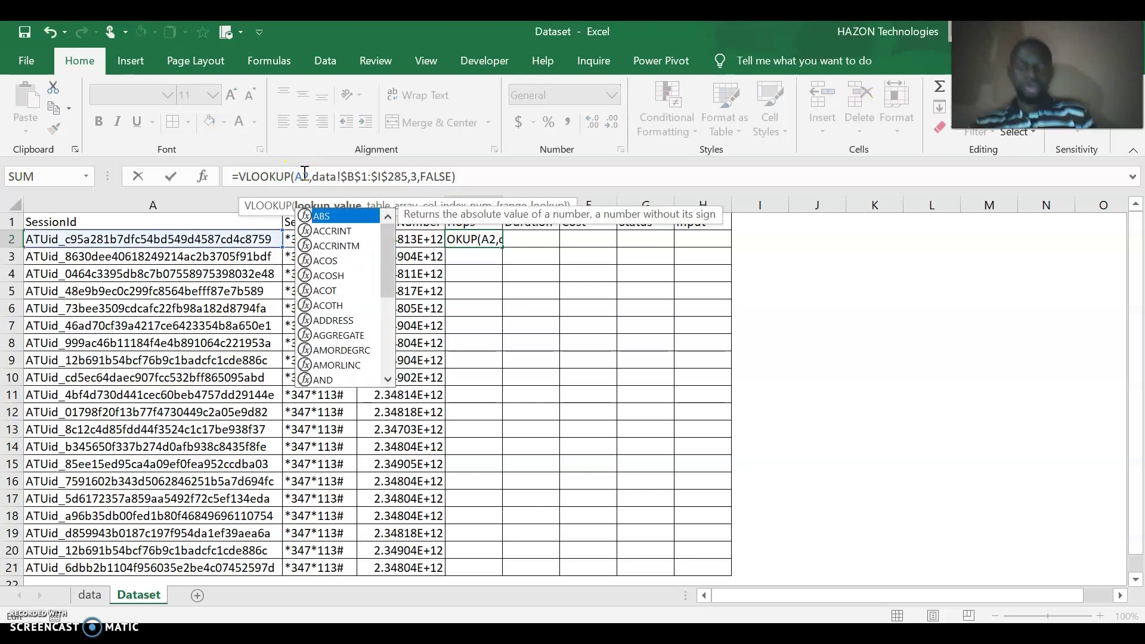